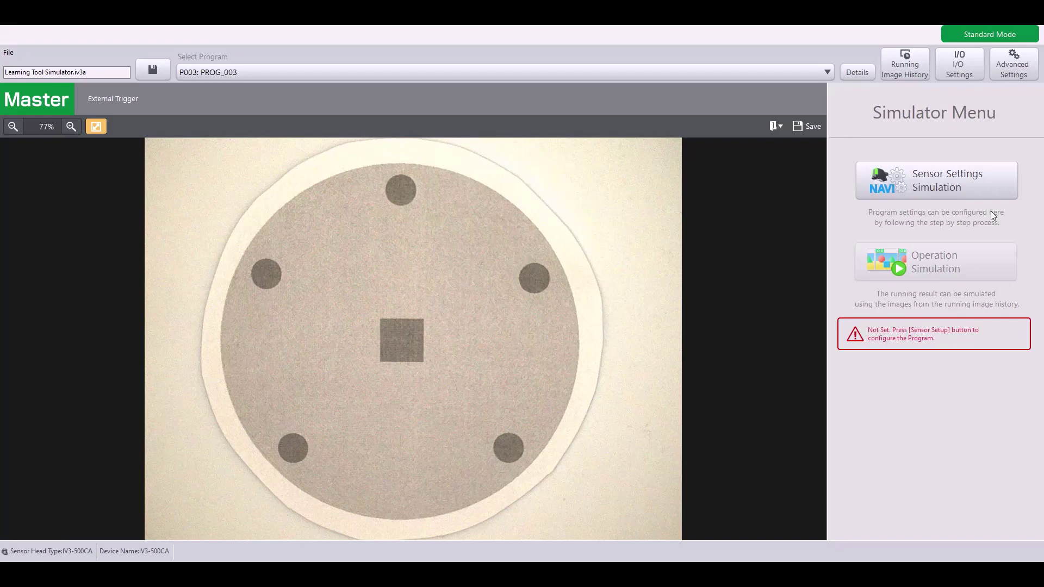
# Advance the sensor setup wizard to Tool Settings and choose Position Adjustment under Add Tool.
pyautogui.click(968, 193)
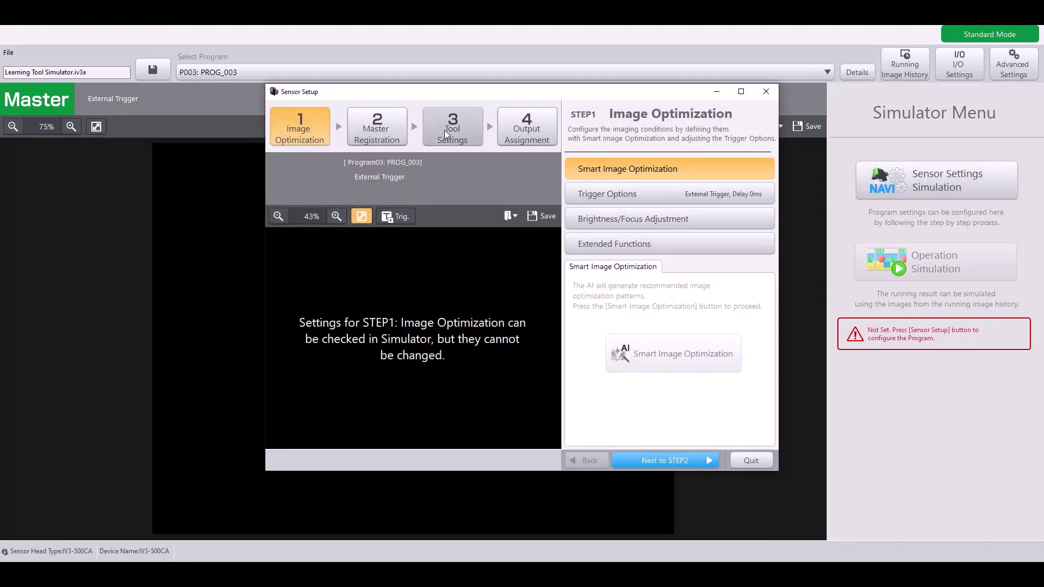
pyautogui.click(383, 129)
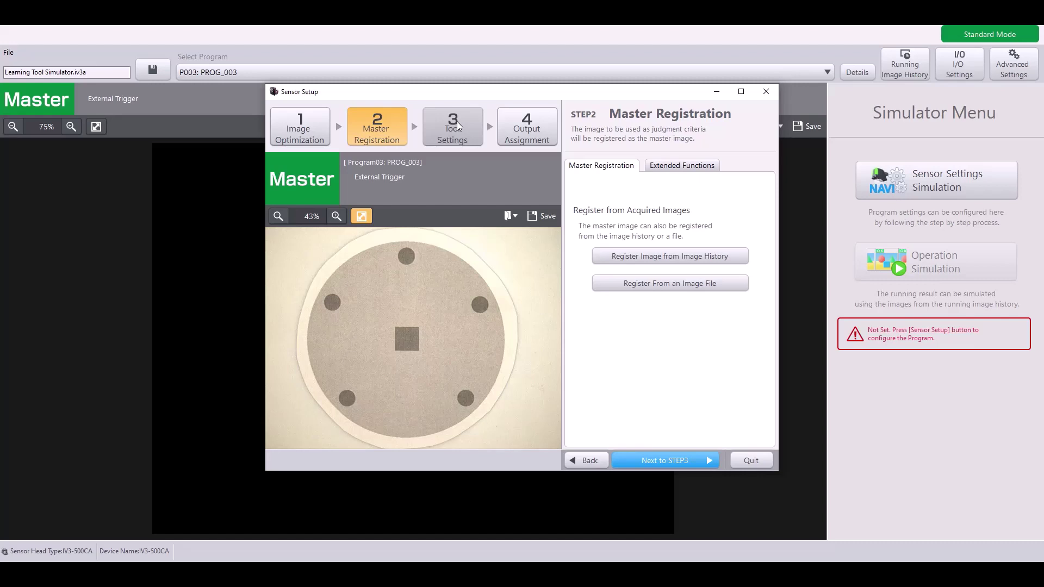
pyautogui.click(463, 125)
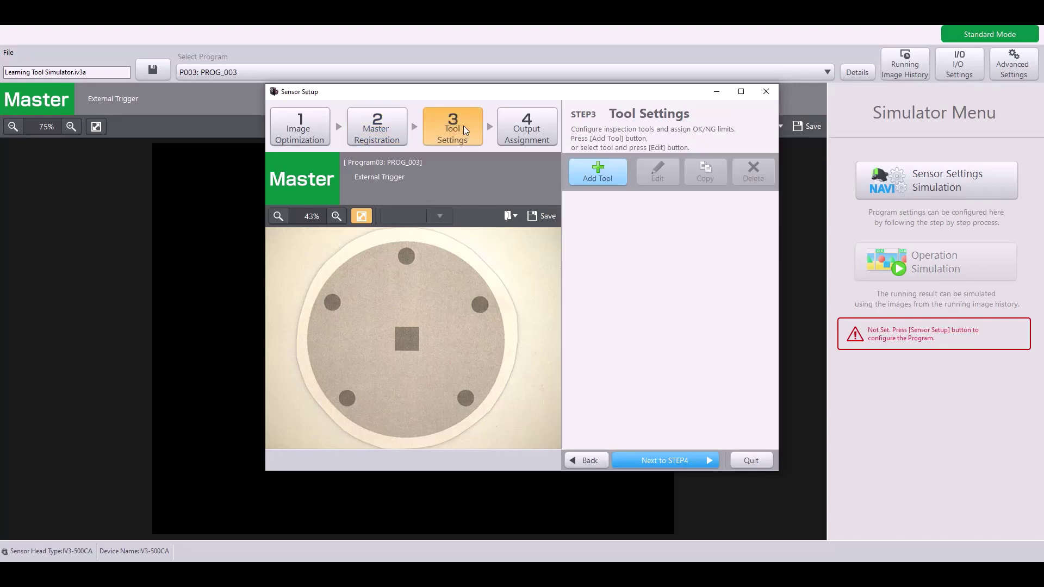
pyautogui.click(597, 172)
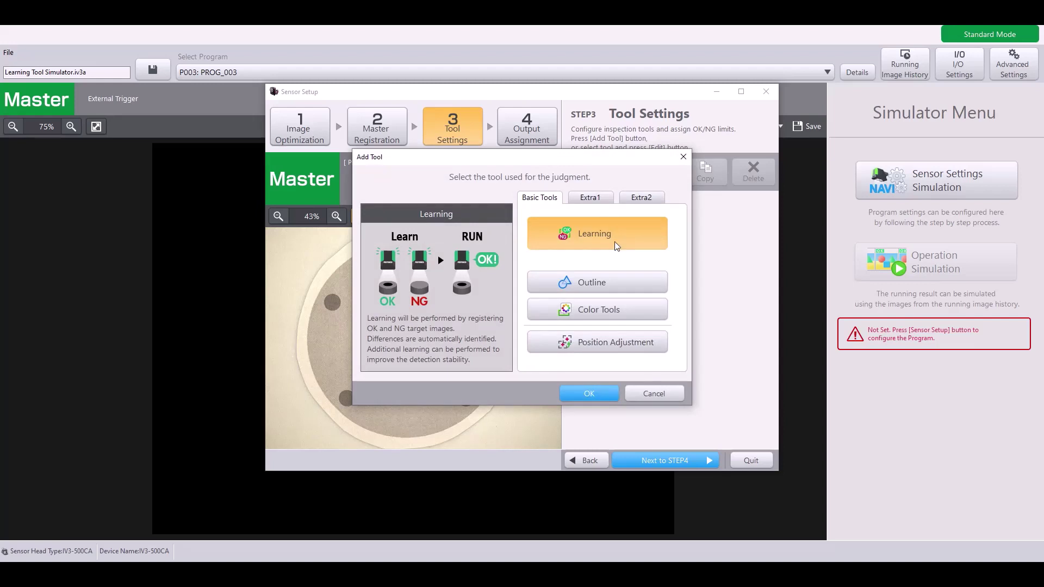
pyautogui.click(613, 342)
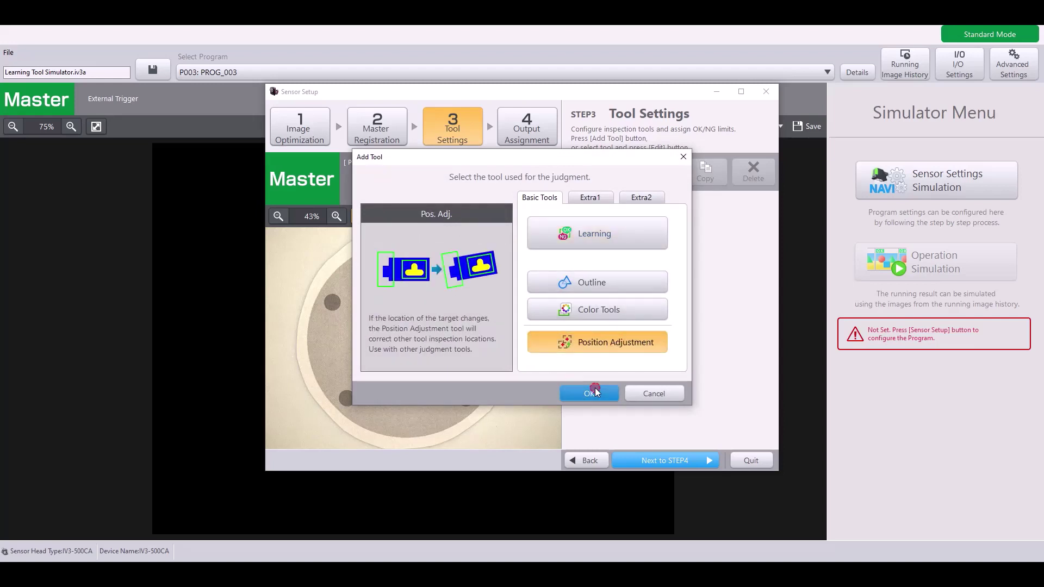
# Place tool 00's window on the central square with a Partial search range around it.
pyautogui.click(596, 393)
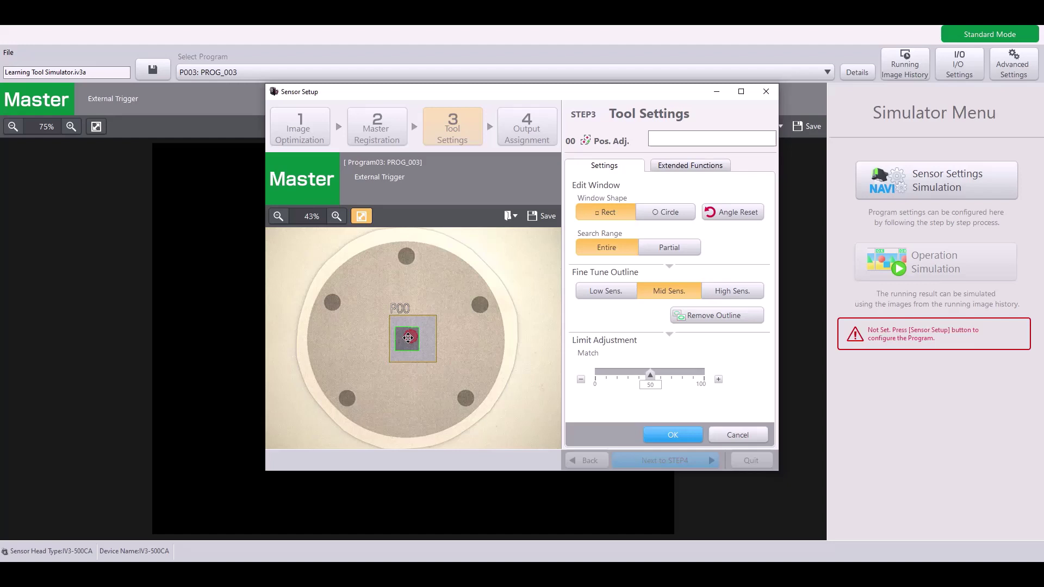
pyautogui.moveTo(411, 337); pyautogui.dragTo(405, 338)
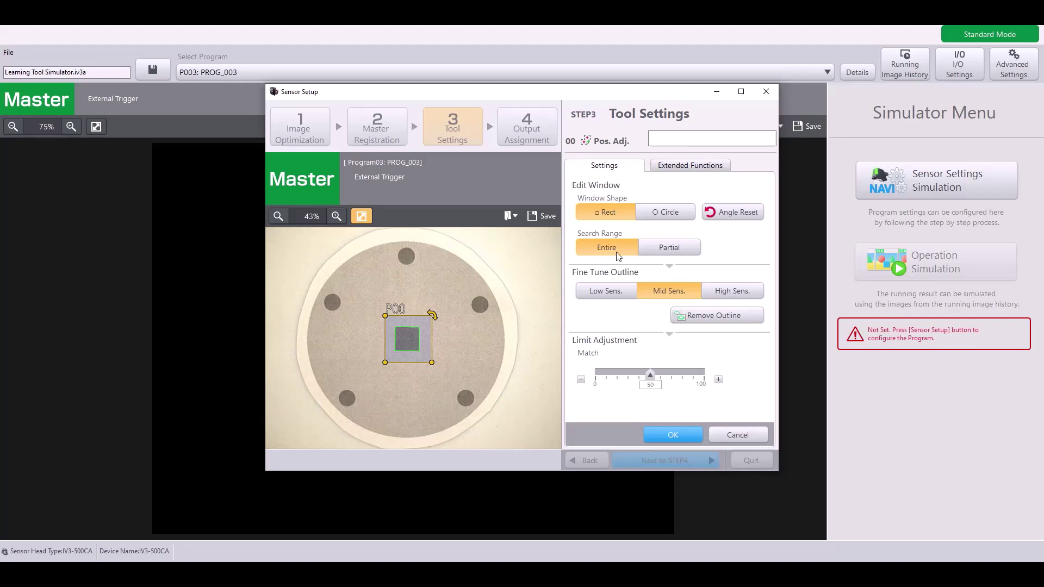
pyautogui.click(651, 249)
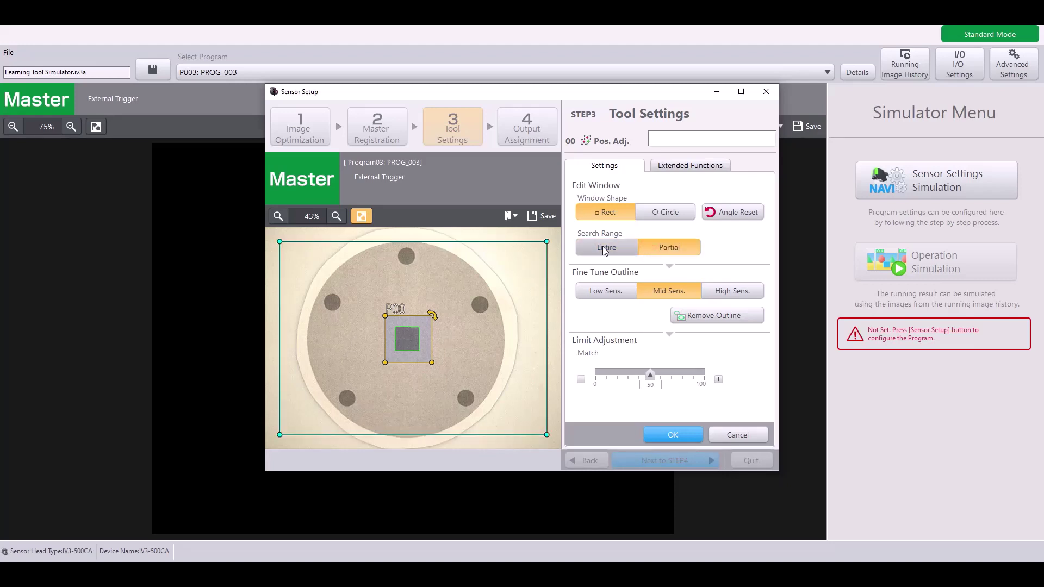
pyautogui.moveTo(280, 242); pyautogui.dragTo(335, 283)
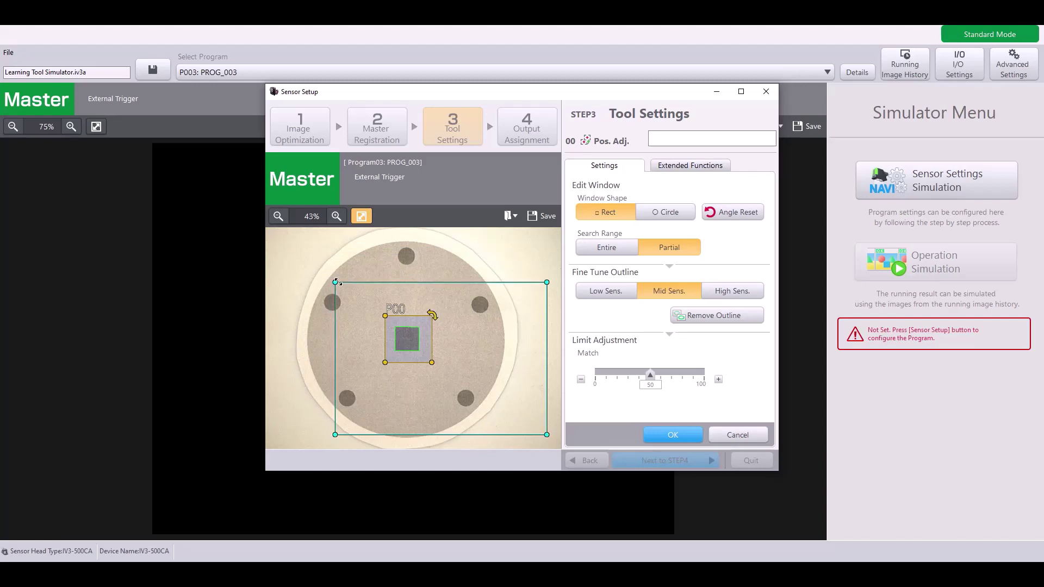
pyautogui.moveTo(547, 434); pyautogui.dragTo(483, 397)
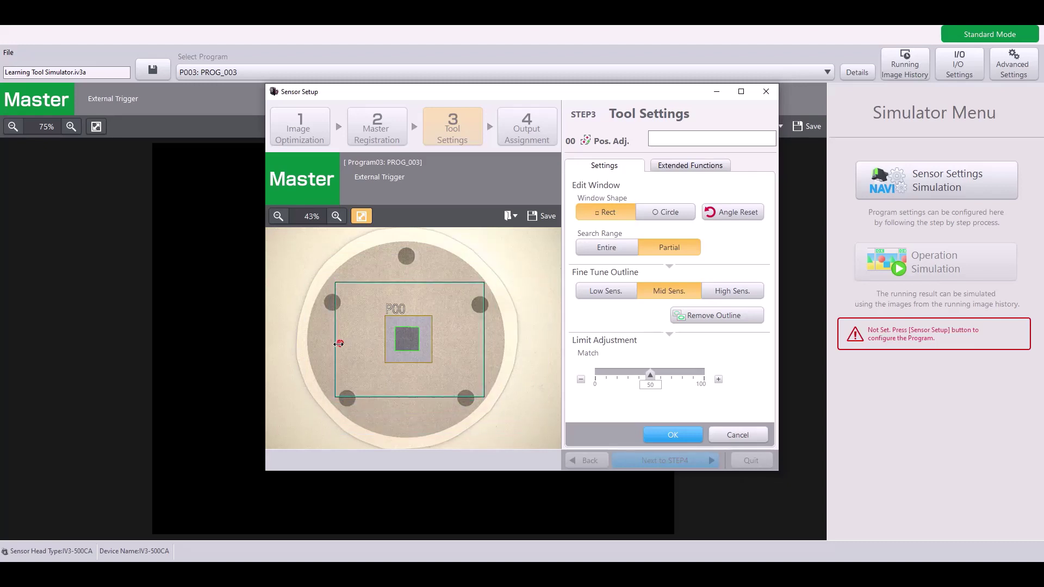
pyautogui.moveTo(335, 342); pyautogui.dragTo(328, 343)
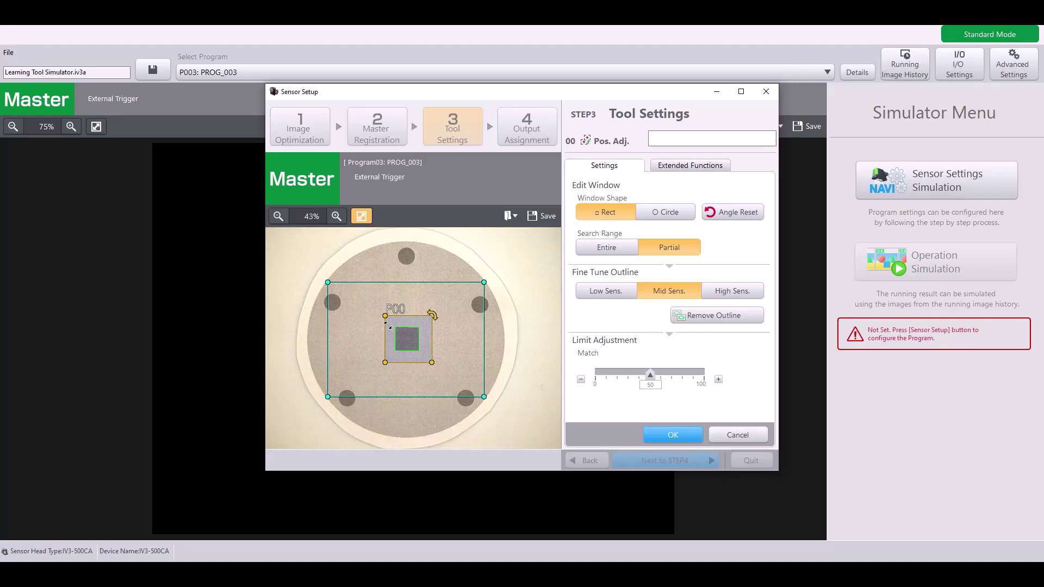
pyautogui.click(675, 435)
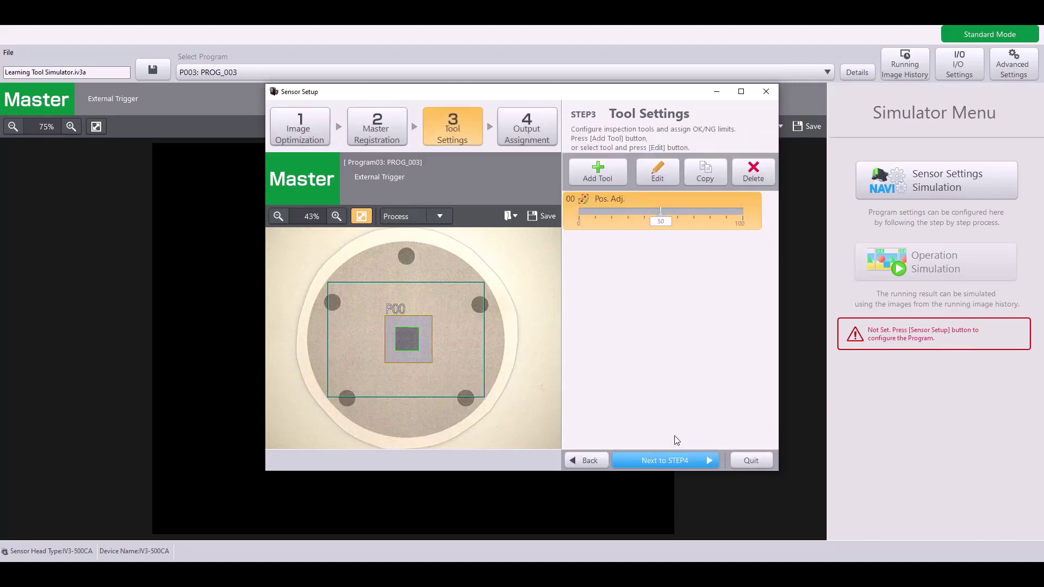
# Add learning tool 01 with a circular inspection window.
pyautogui.click(609, 174)
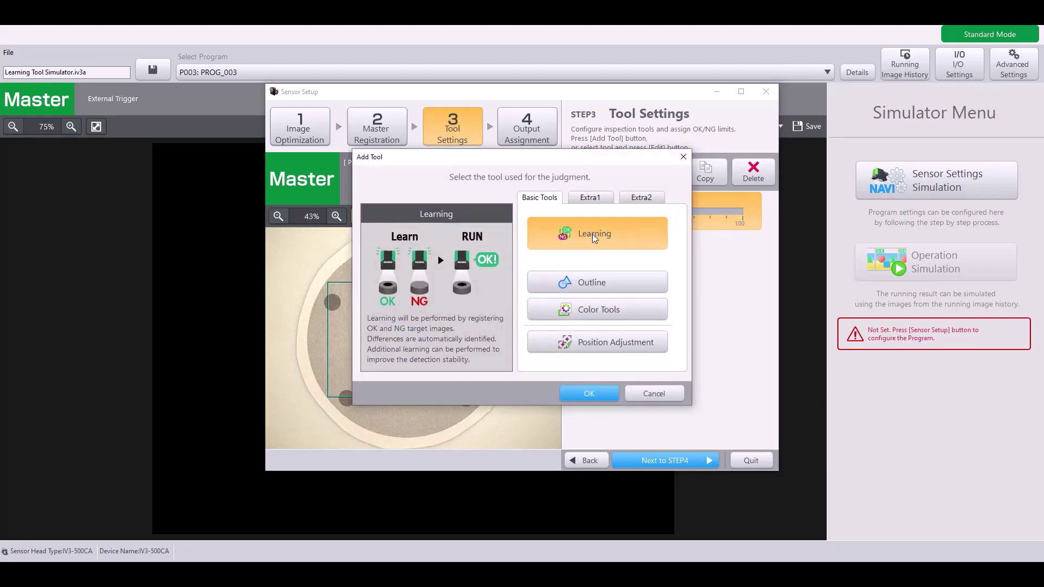
pyautogui.click(590, 393)
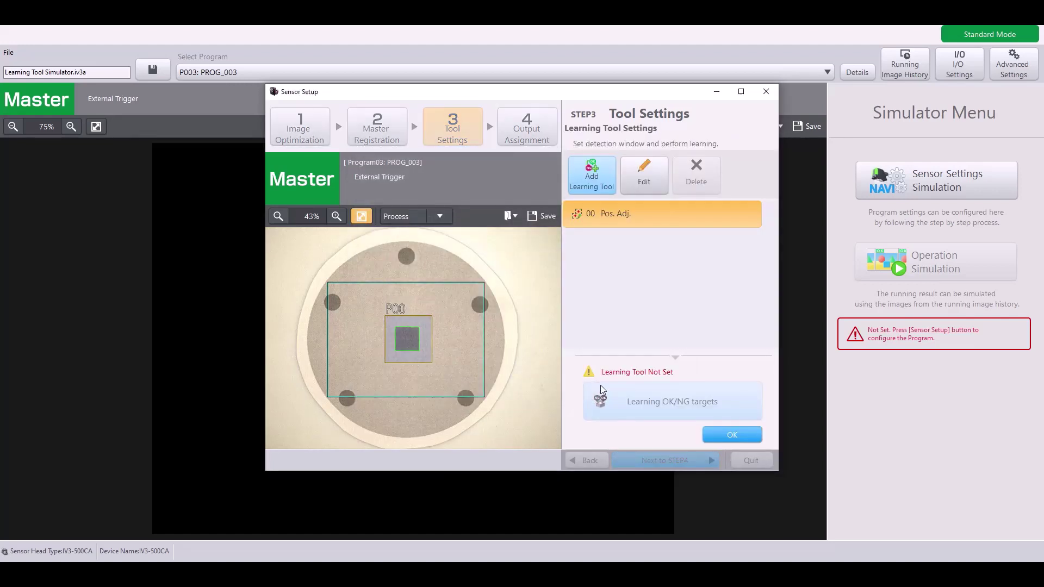
pyautogui.click(592, 173)
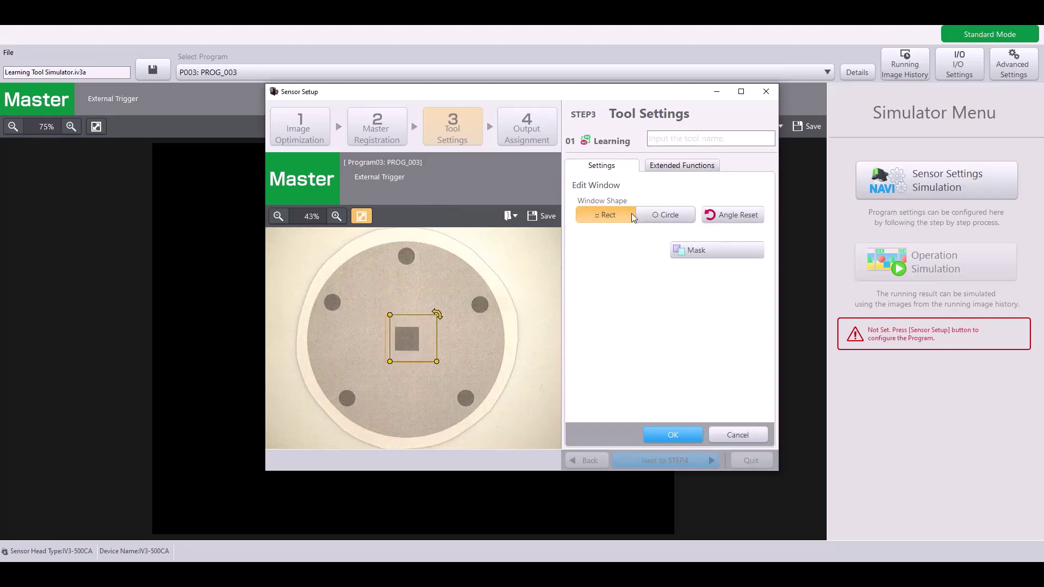
pyautogui.click(664, 215)
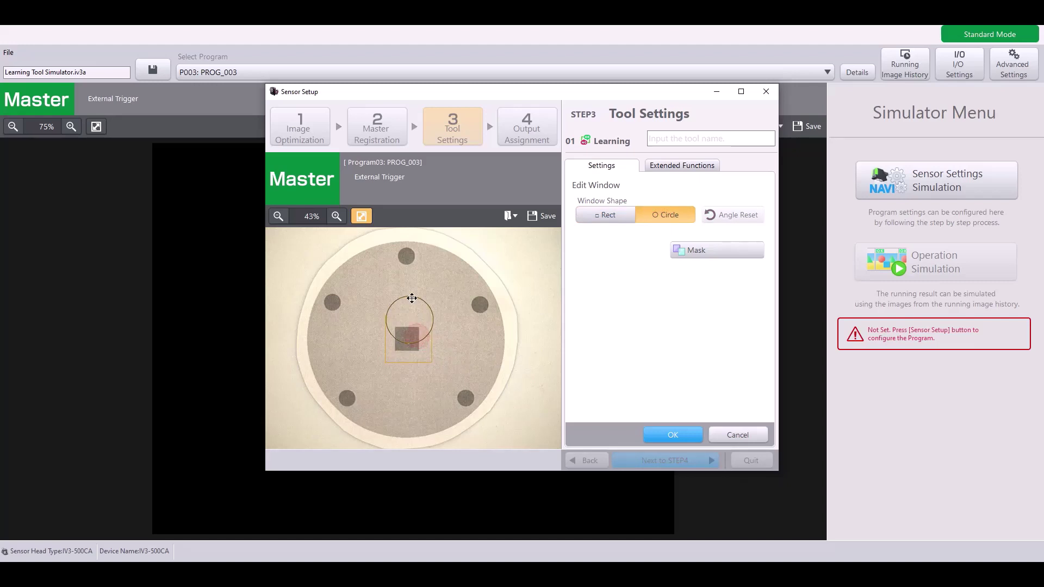
# Move the circular window onto the top dot and size it around that dot.
pyautogui.moveTo(416, 337)
pyautogui.mouseDown()
pyautogui.moveTo(406, 260)
pyautogui.moveTo(418, 269)
pyautogui.mouseUp()
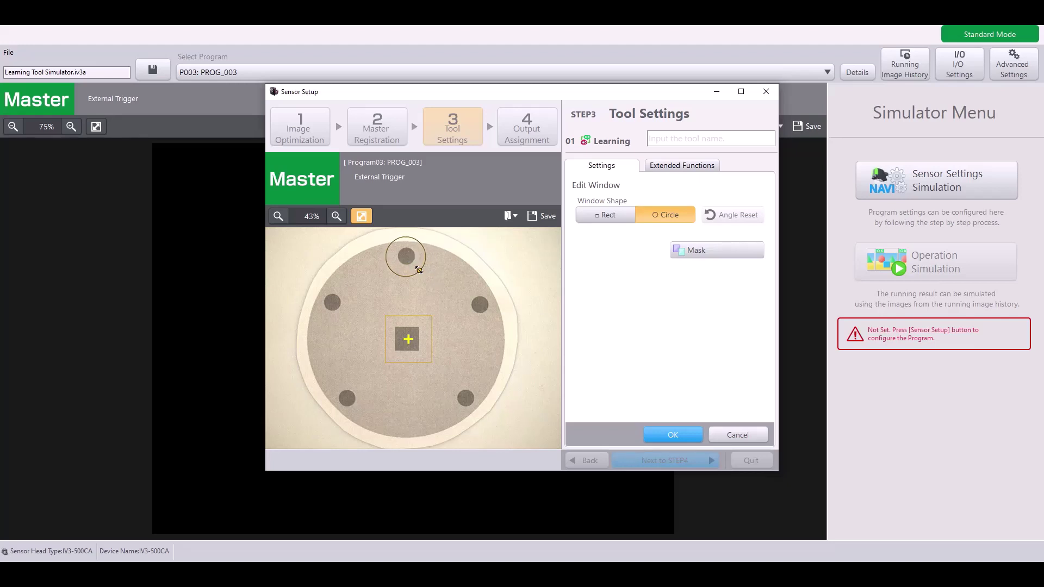
pyautogui.moveTo(418, 268); pyautogui.dragTo(416, 267)
pyautogui.moveTo(409, 258)
pyautogui.mouseDown()
pyautogui.moveTo(408, 340)
pyautogui.moveTo(493, 429)
pyautogui.mouseUp()
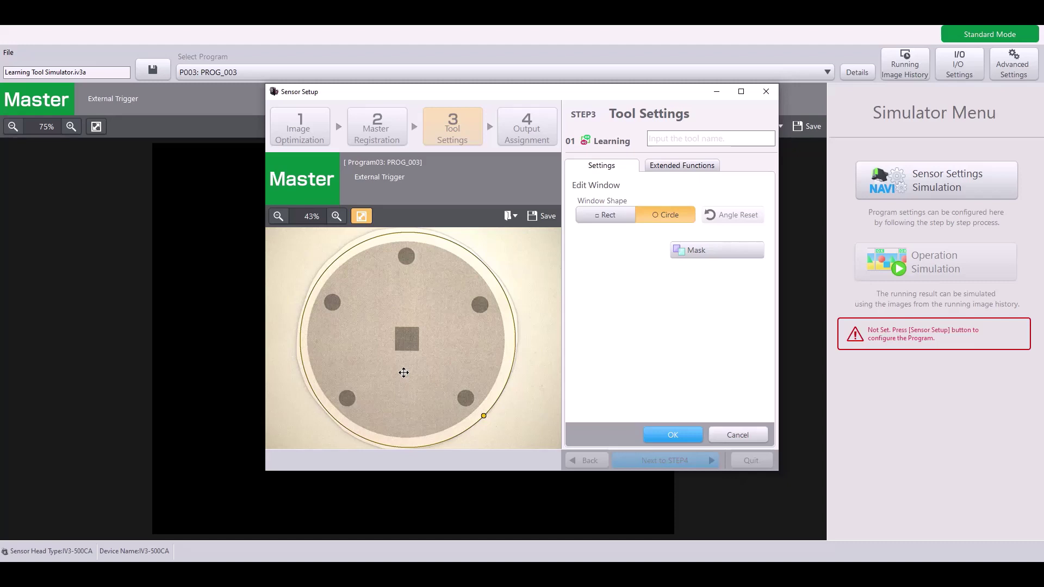
pyautogui.moveTo(483, 416)
pyautogui.mouseDown()
pyautogui.moveTo(432, 345)
pyautogui.moveTo(414, 250)
pyautogui.moveTo(420, 274)
pyautogui.mouseUp()
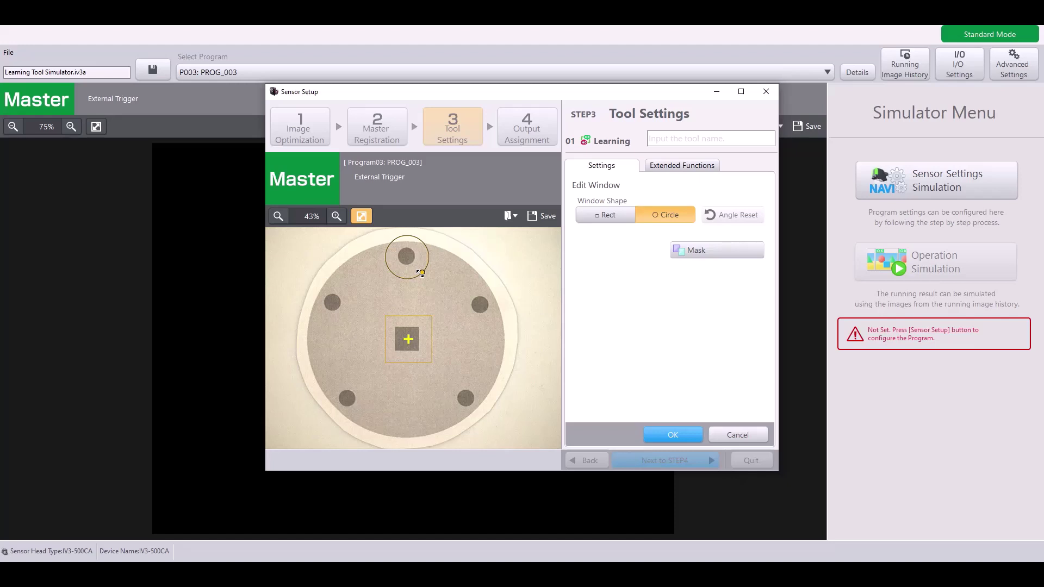
# Confirm window 01, then add circular windows 02 and 03 on the upper-right and lower-right dots.
pyautogui.click(668, 436)
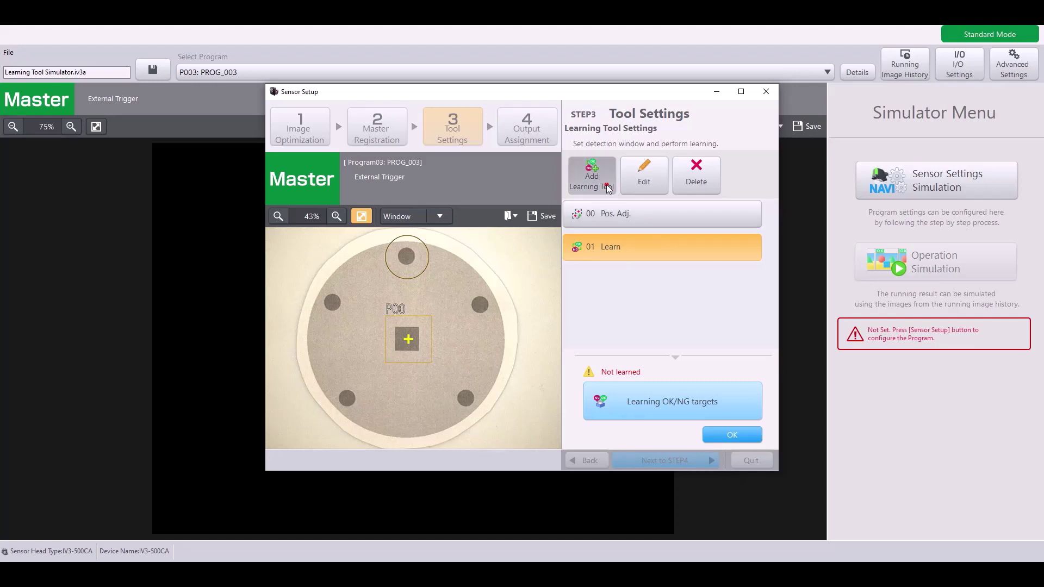
pyautogui.click(606, 188)
pyautogui.click(665, 215)
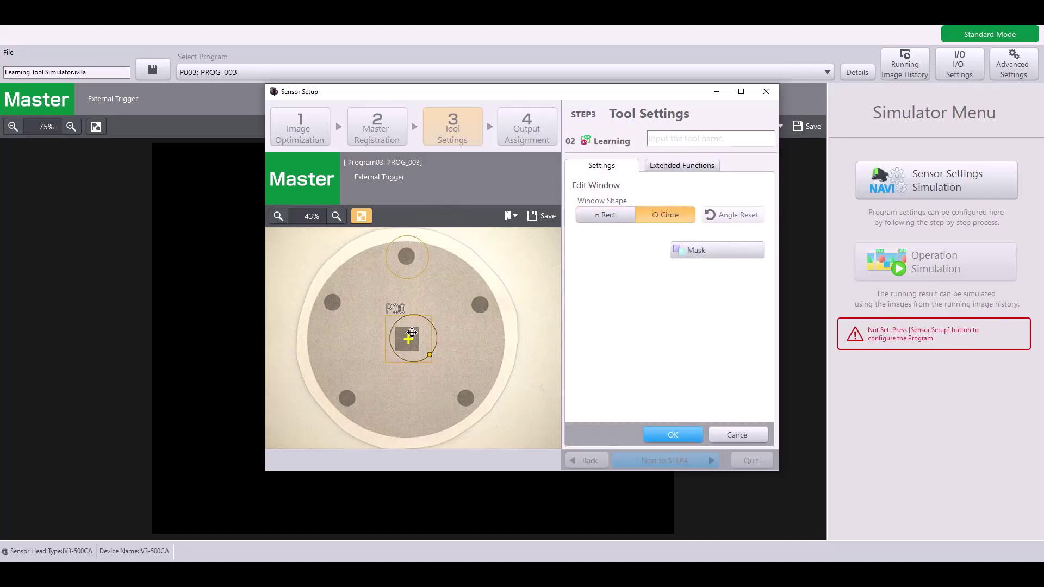
pyautogui.moveTo(411, 334); pyautogui.dragTo(483, 301)
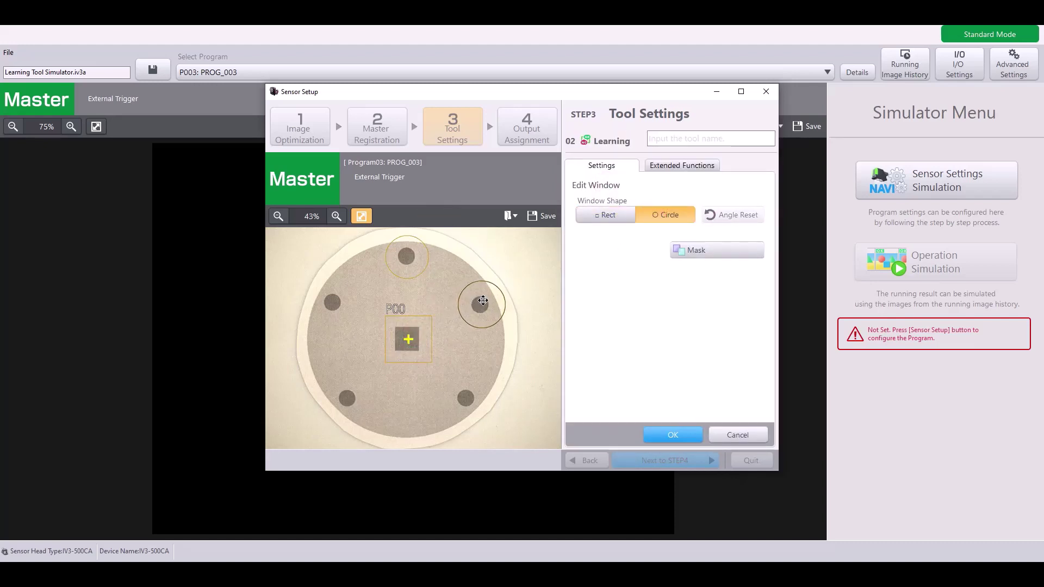
pyautogui.click(671, 434)
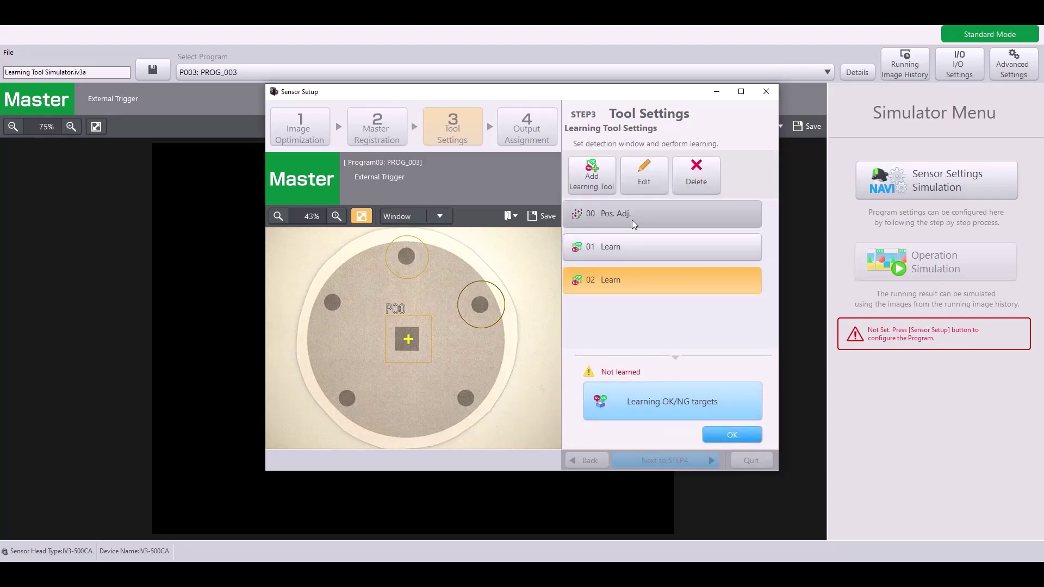
pyautogui.click(591, 175)
pyautogui.click(665, 215)
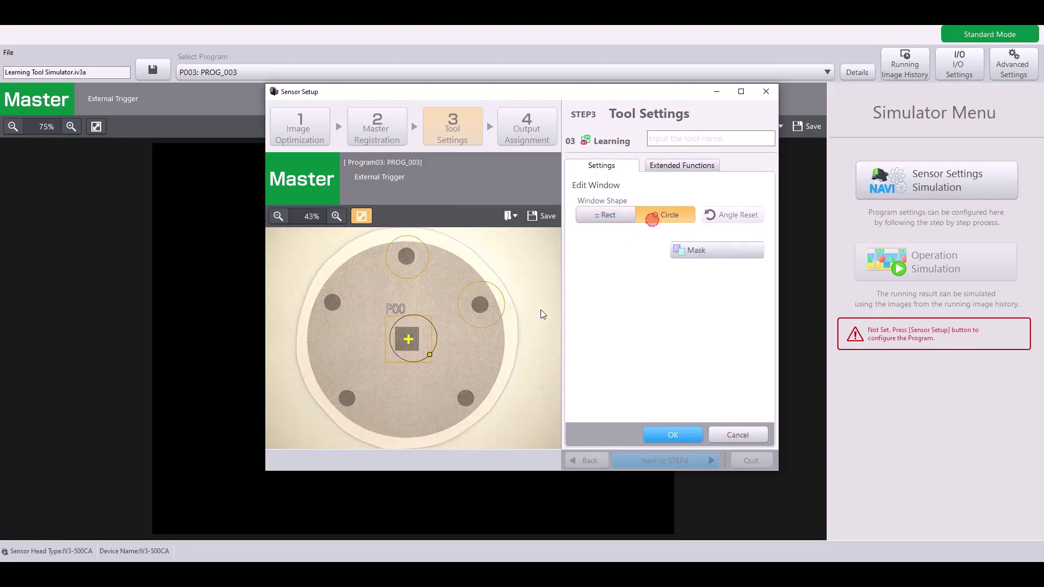
pyautogui.moveTo(415, 338); pyautogui.dragTo(467, 400)
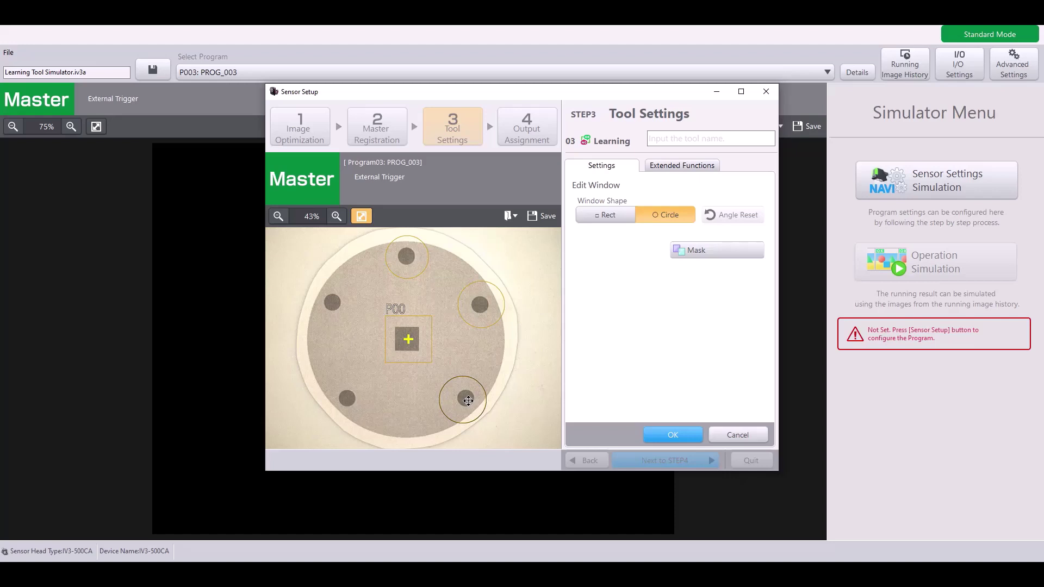
pyautogui.click(670, 435)
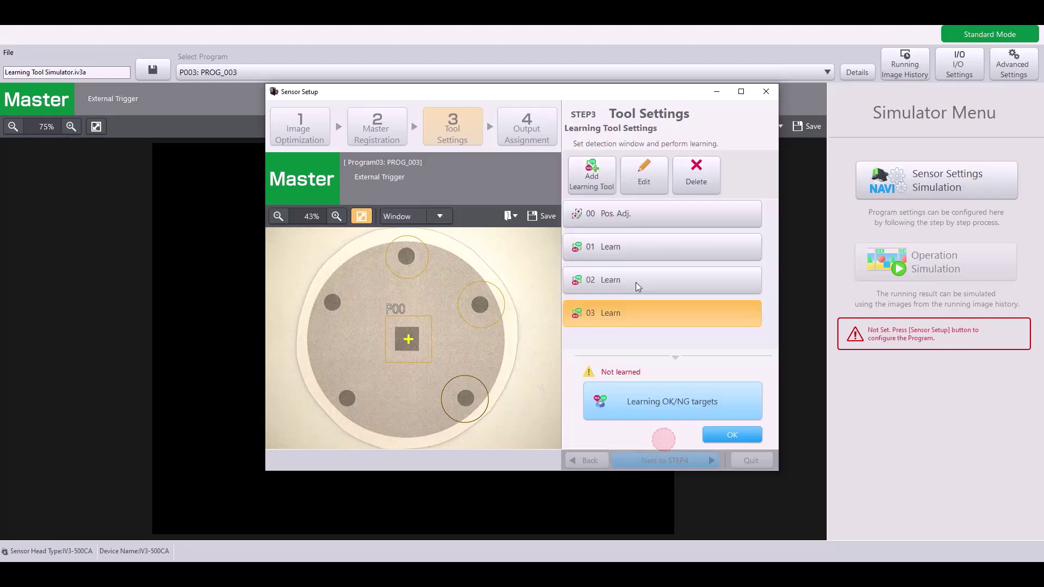
# Add circular windows 04 and 05 on the lower-left and upper-left holes.
pyautogui.click(591, 174)
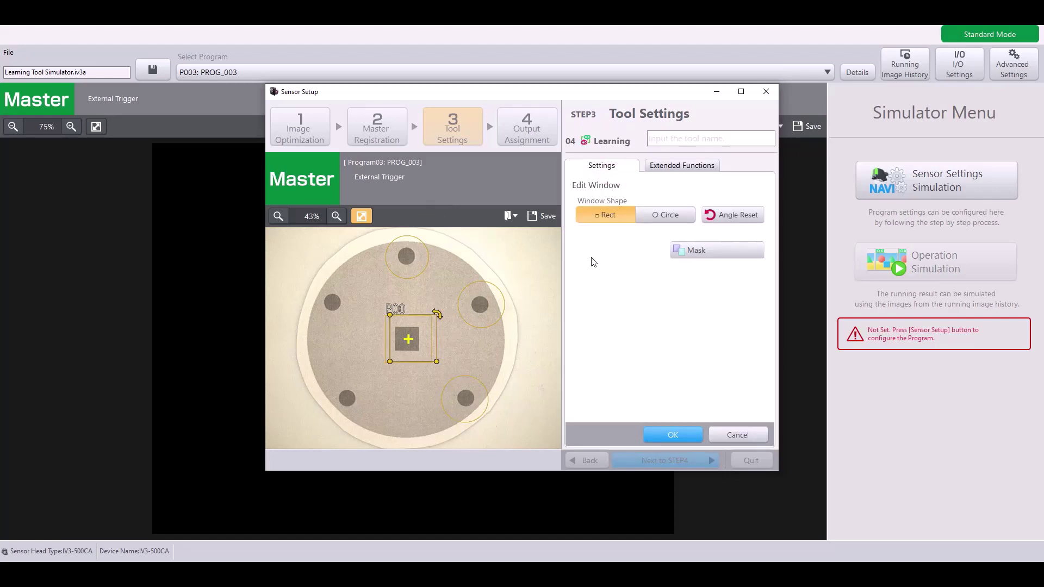
pyautogui.click(664, 216)
pyautogui.moveTo(408, 338); pyautogui.dragTo(347, 400)
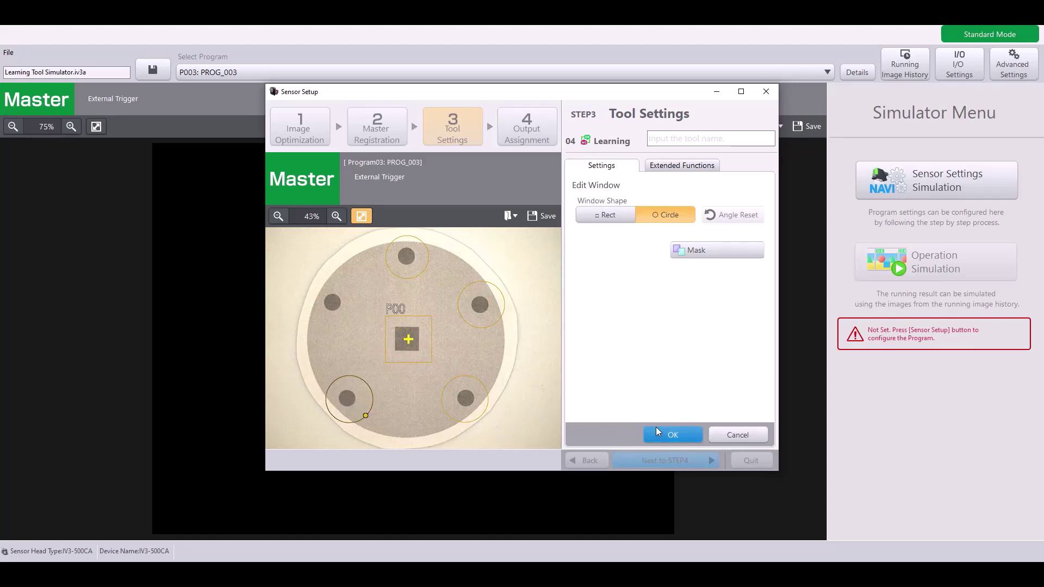
pyautogui.click(672, 435)
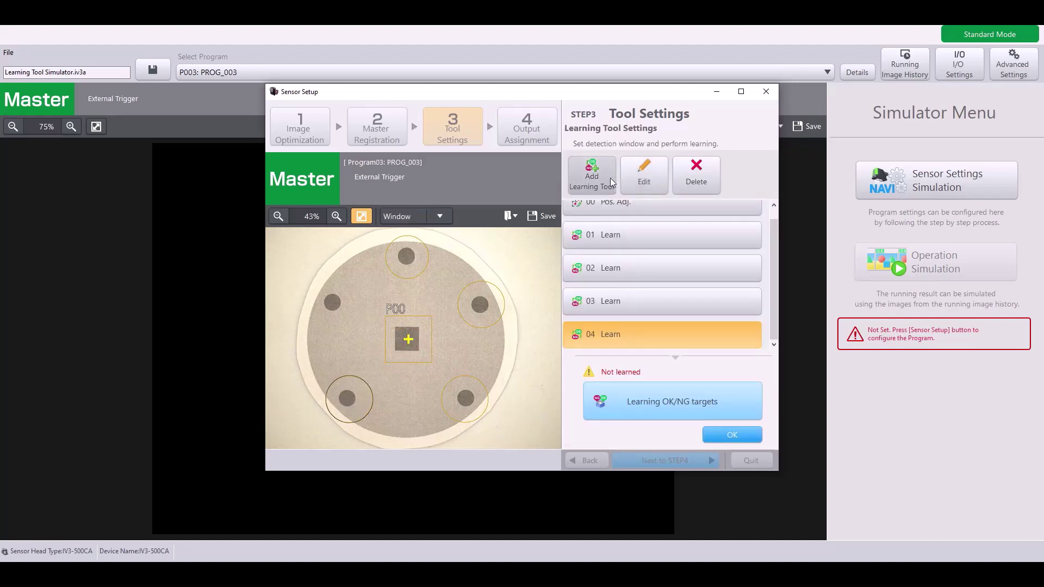
pyautogui.click(592, 174)
pyautogui.click(664, 214)
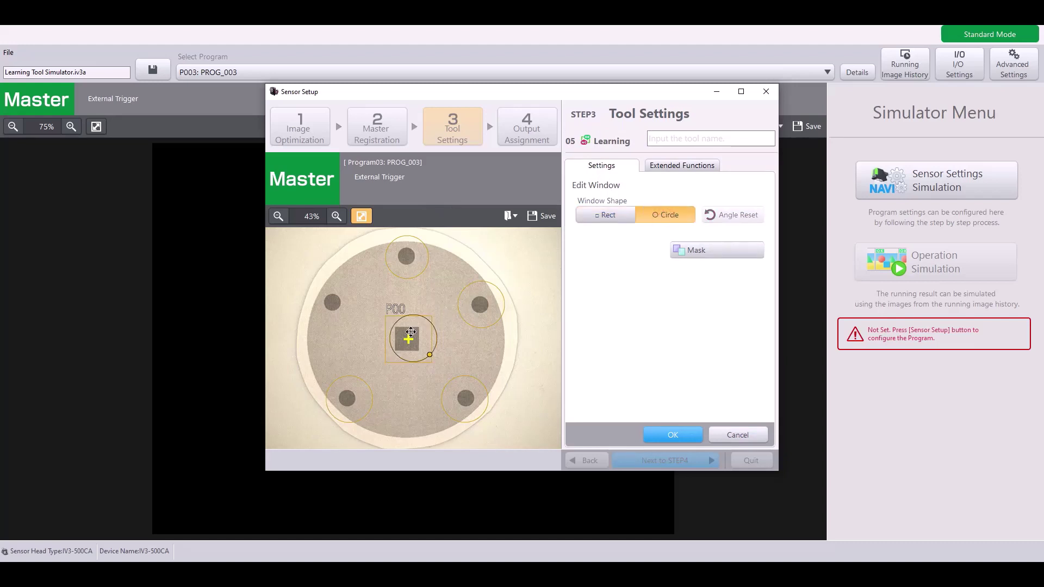
pyautogui.moveTo(409, 333); pyautogui.dragTo(331, 299)
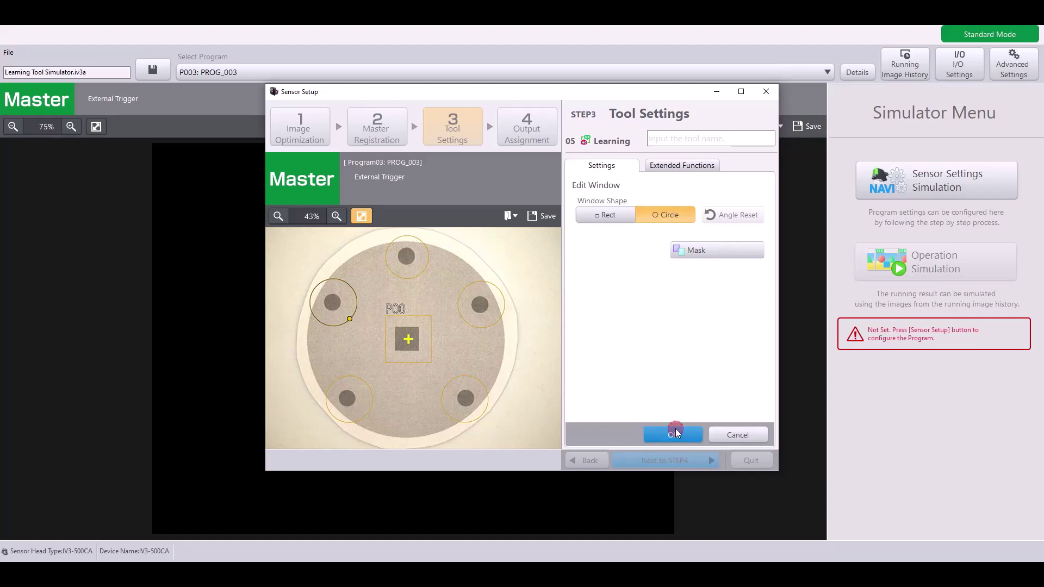
pyautogui.click(675, 434)
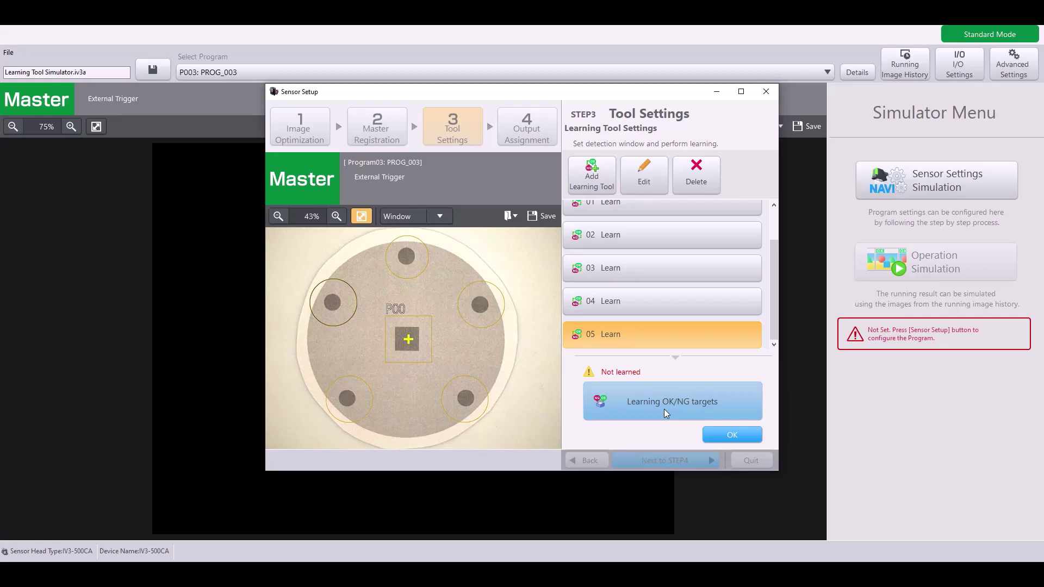
# Import running-history image No.000006 and register it as the OK target.
pyautogui.click(665, 408)
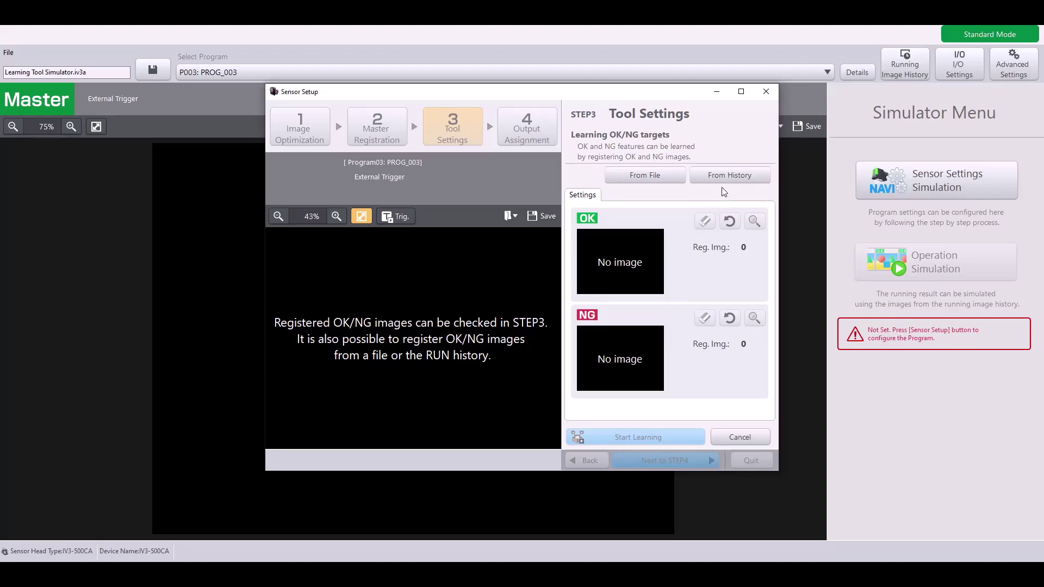
pyautogui.click(729, 176)
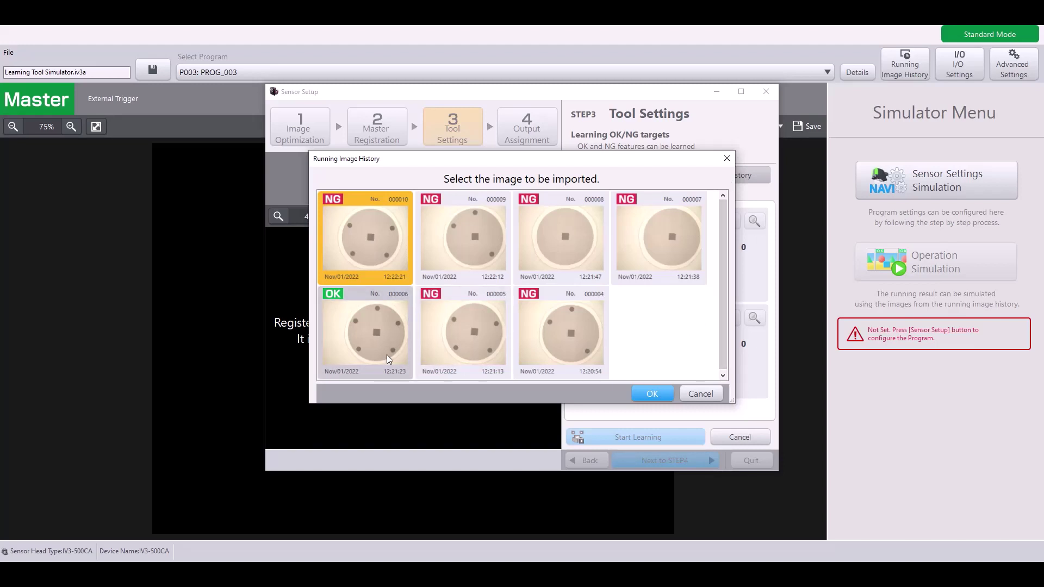
pyautogui.click(379, 337)
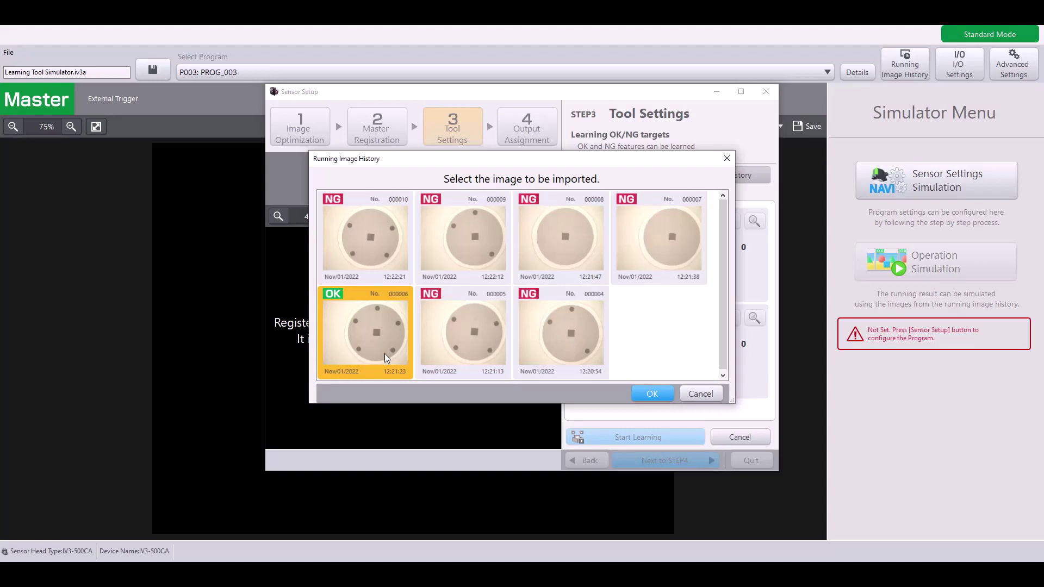
pyautogui.click(658, 397)
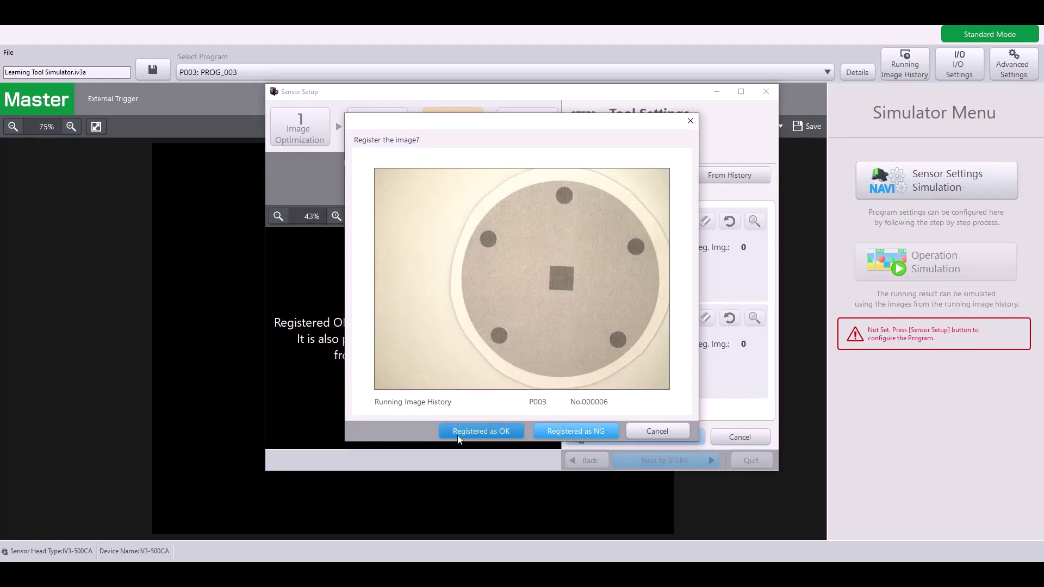
pyautogui.click(455, 433)
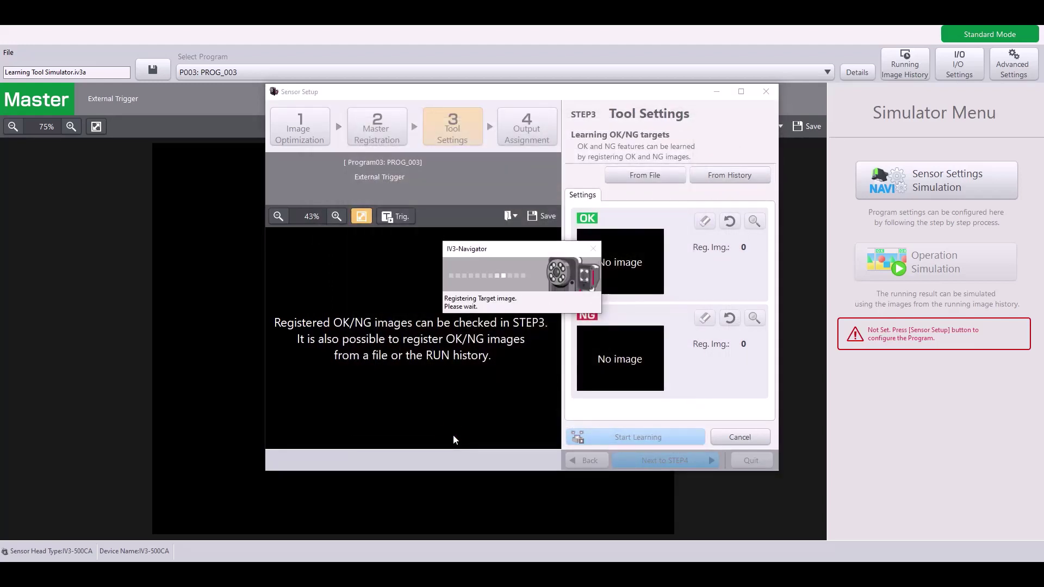
pyautogui.click(729, 176)
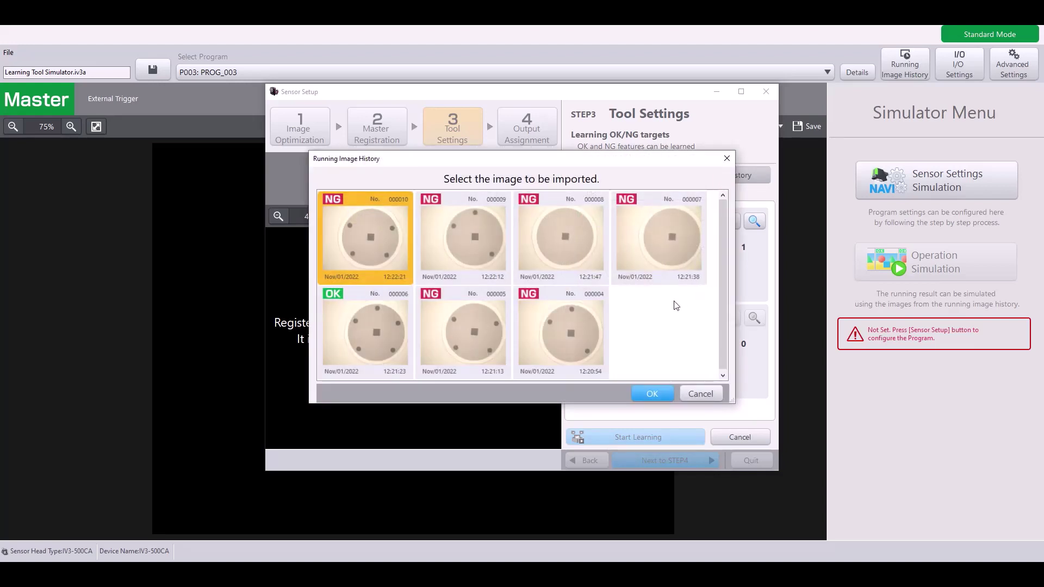
# Import history image No.000009 and register it as an NG target.
pyautogui.click(604, 244)
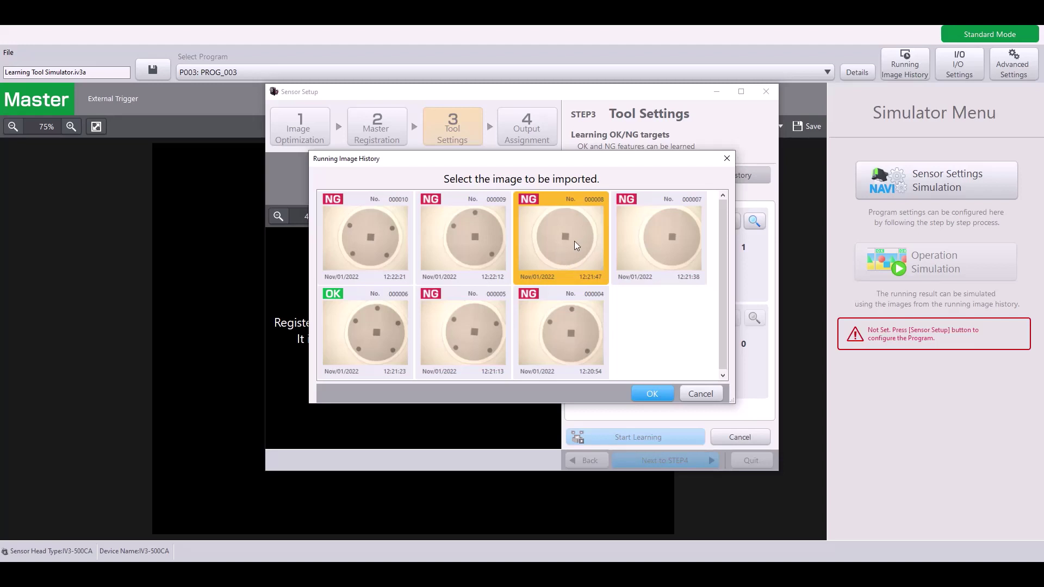
pyautogui.click(449, 228)
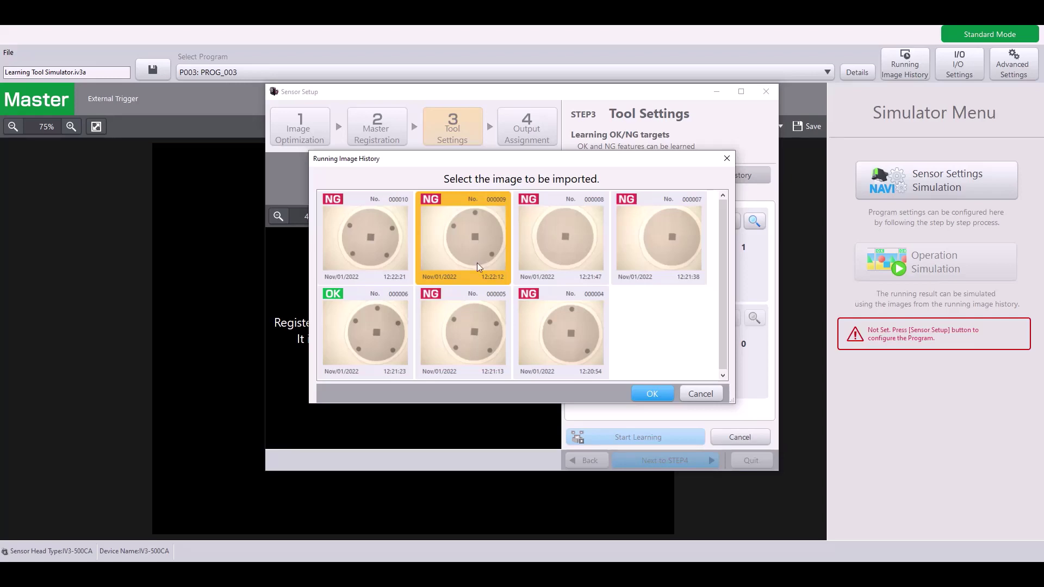
pyautogui.click(651, 394)
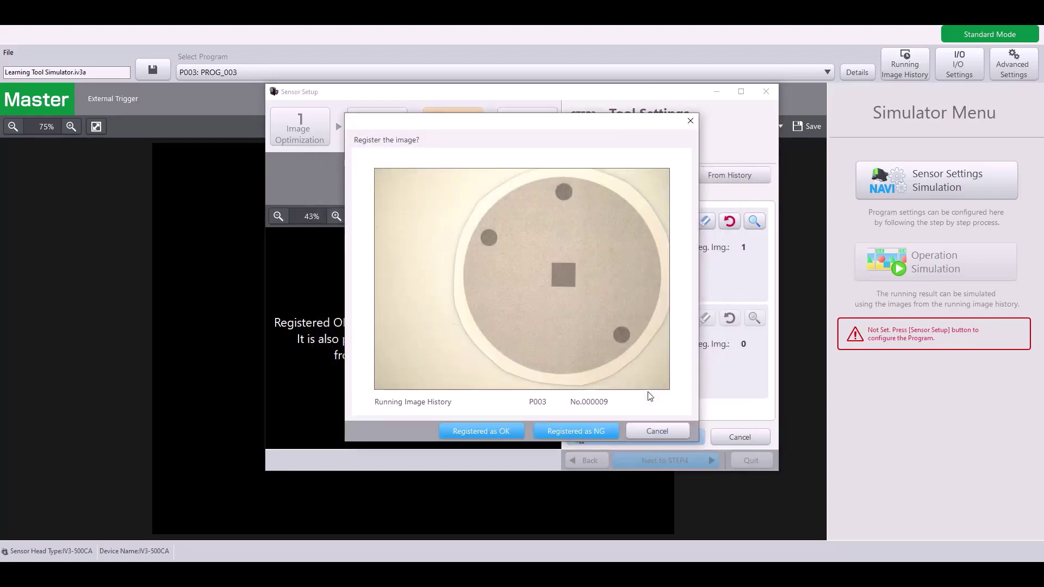
pyautogui.click(602, 431)
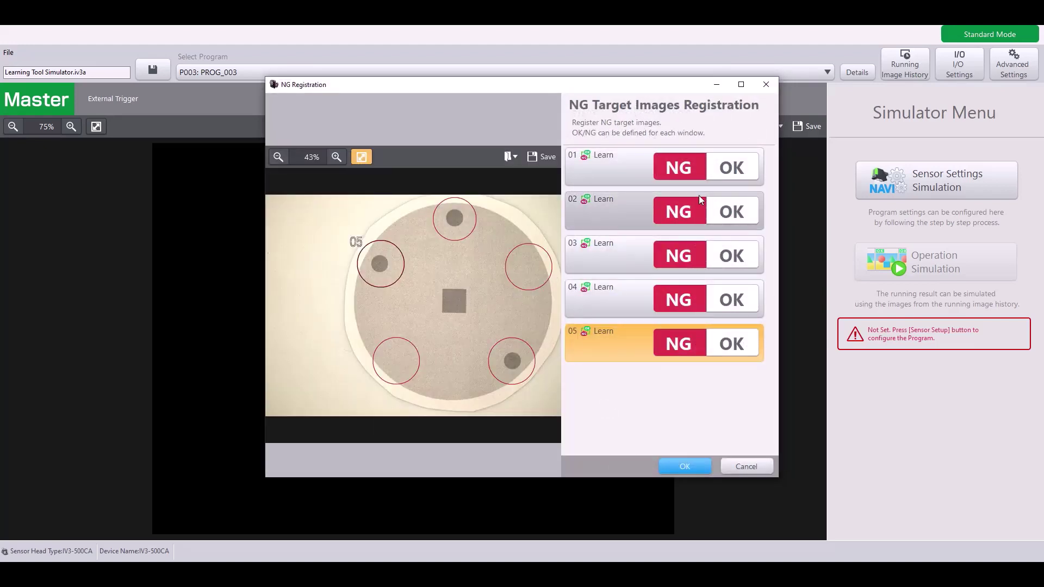
# Judge windows 01, 03 and 05 as OK in image No.000009 and confirm.
pyautogui.click(732, 168)
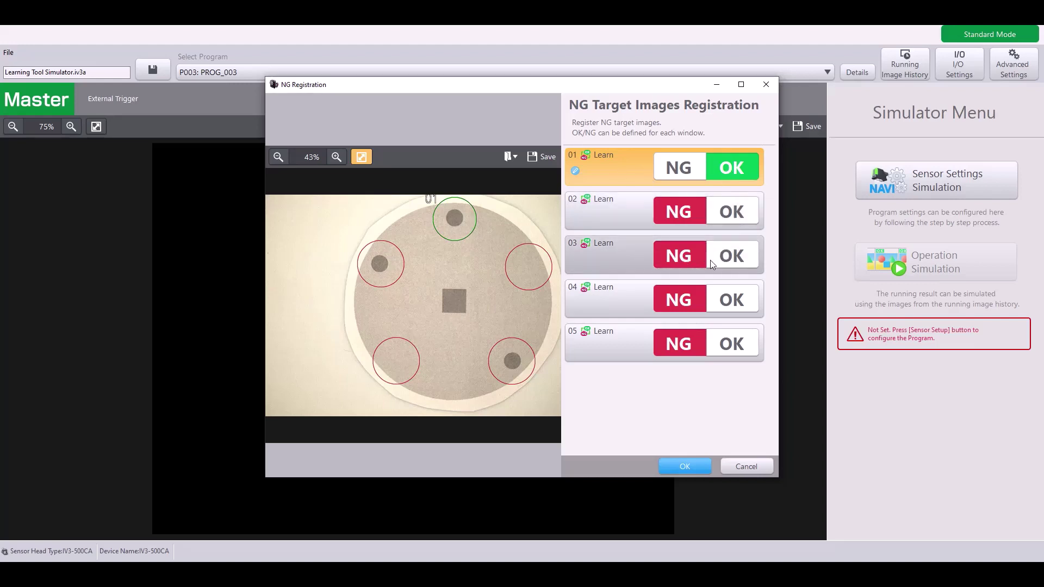
pyautogui.click(724, 256)
pyautogui.click(733, 343)
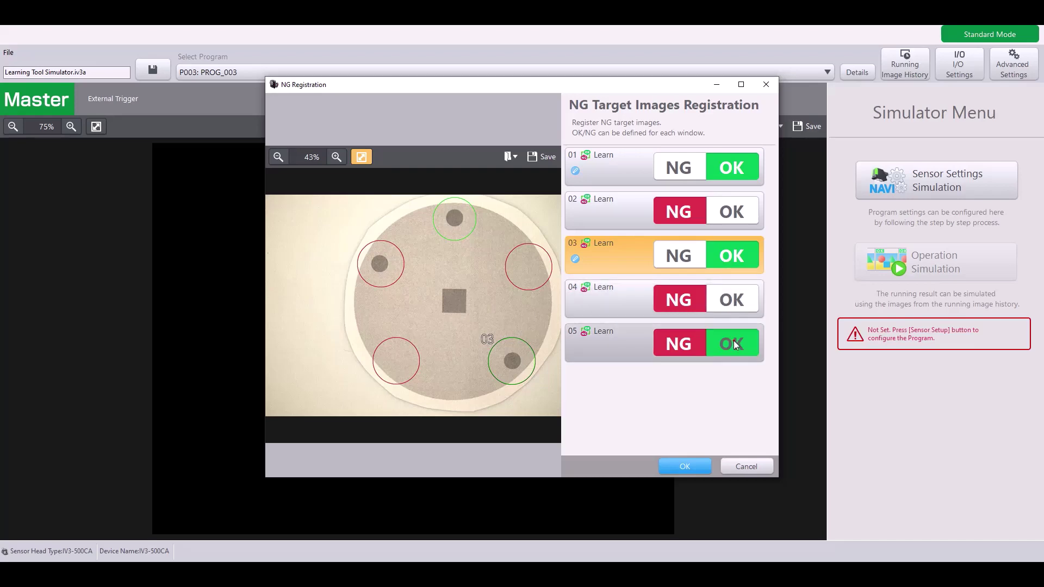
pyautogui.click(688, 467)
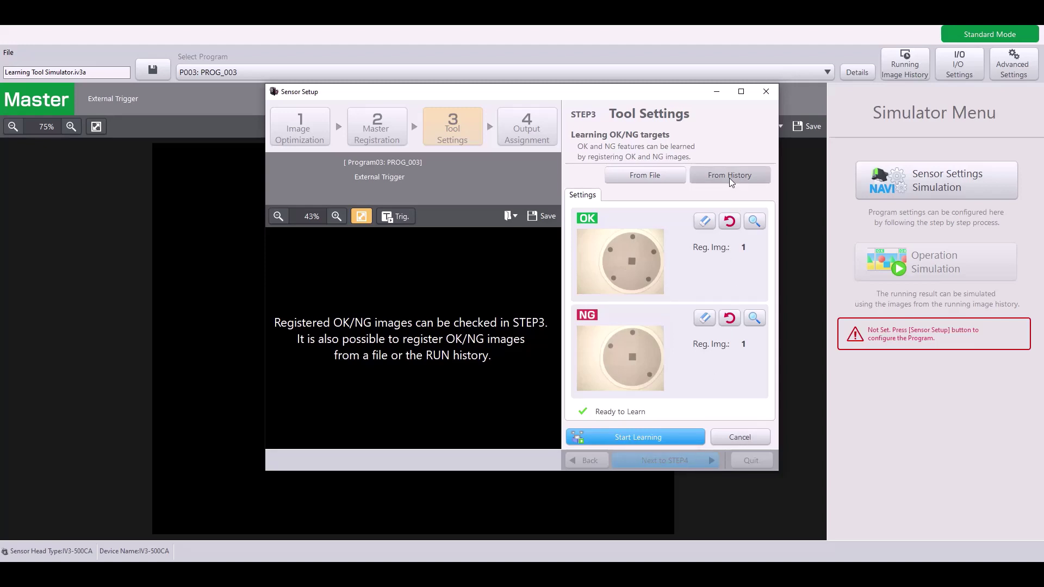
# Register history image No.000008 as a second NG image, with all windows judged NG.
pyautogui.click(731, 180)
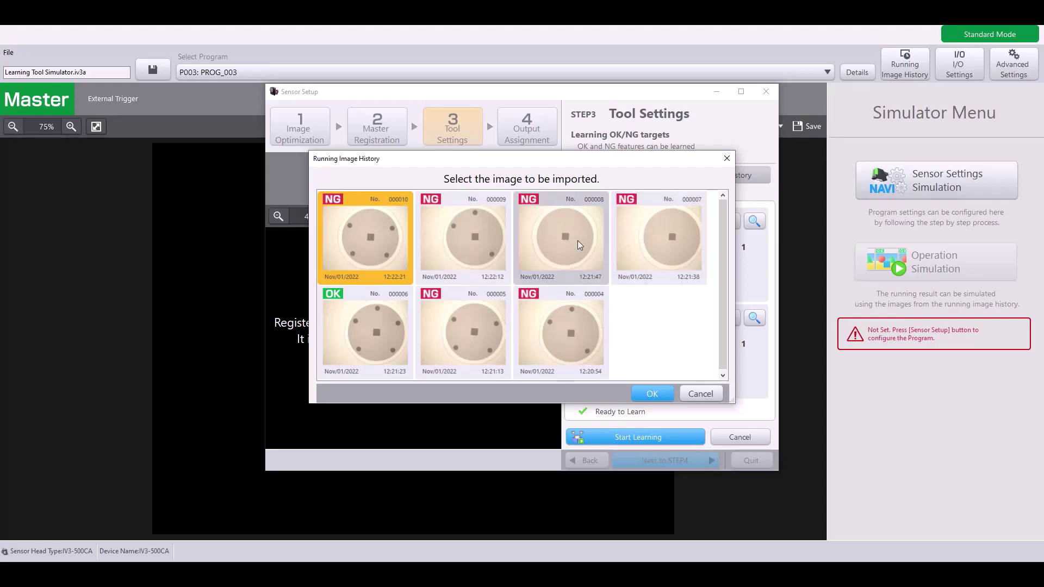
pyautogui.click(578, 244)
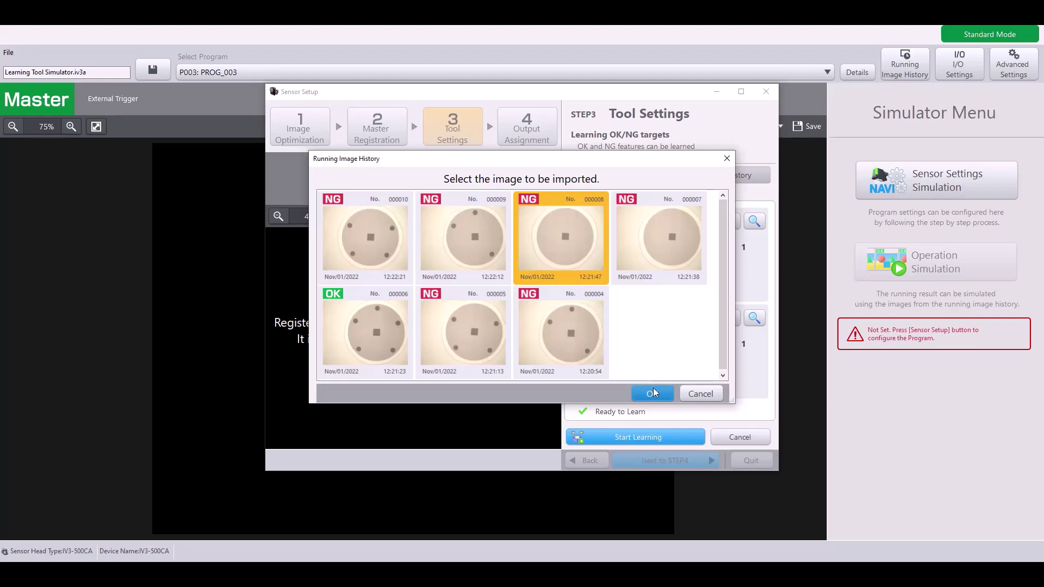
pyautogui.click(654, 393)
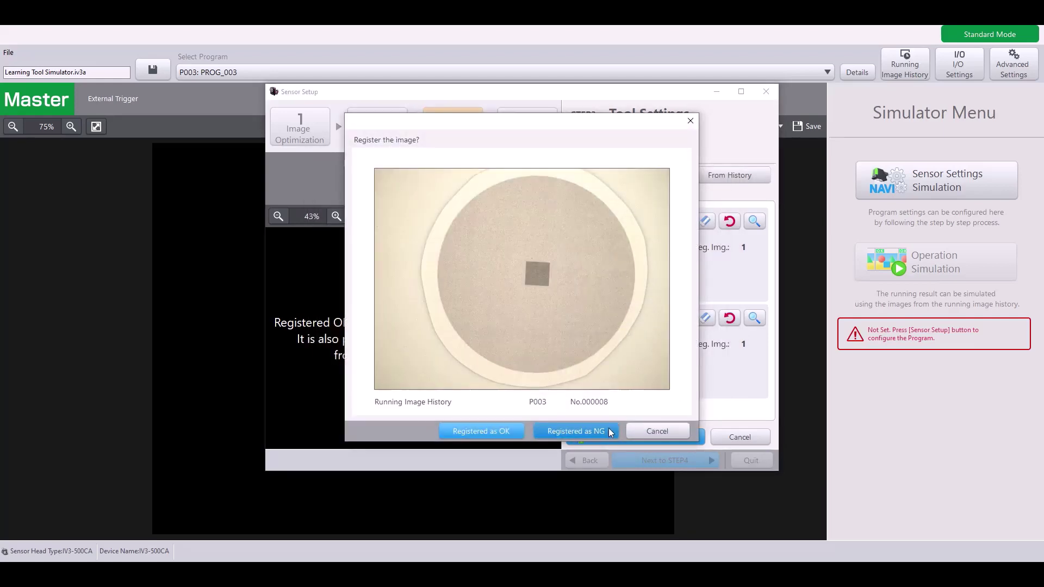
pyautogui.click(609, 428)
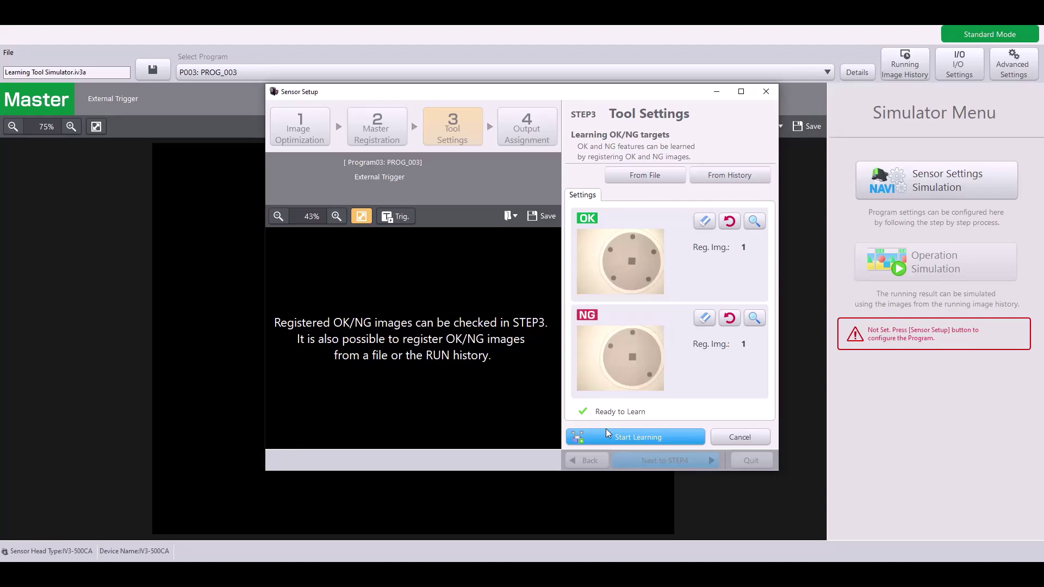
pyautogui.click(606, 428)
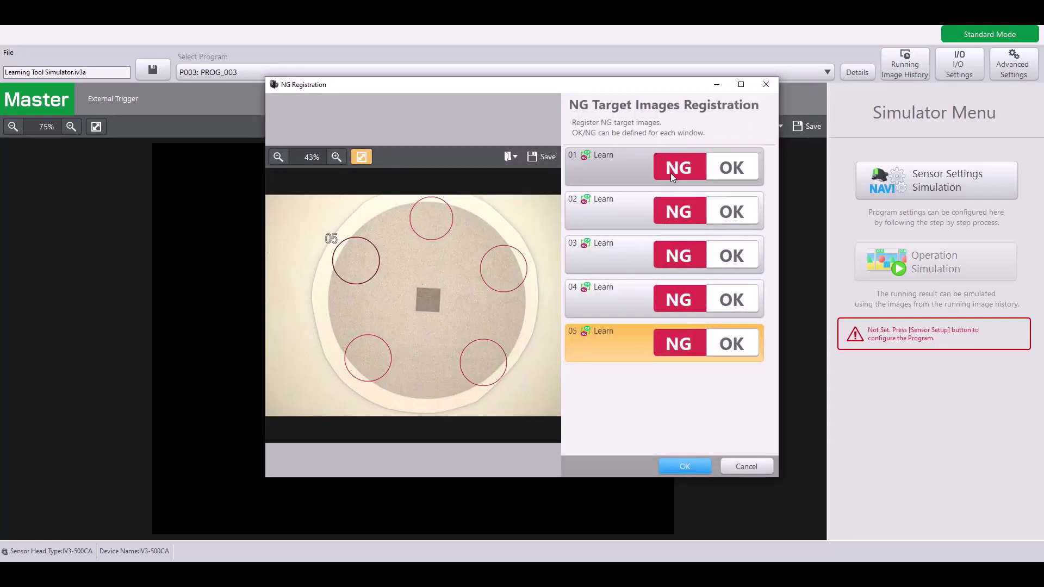
pyautogui.click(684, 466)
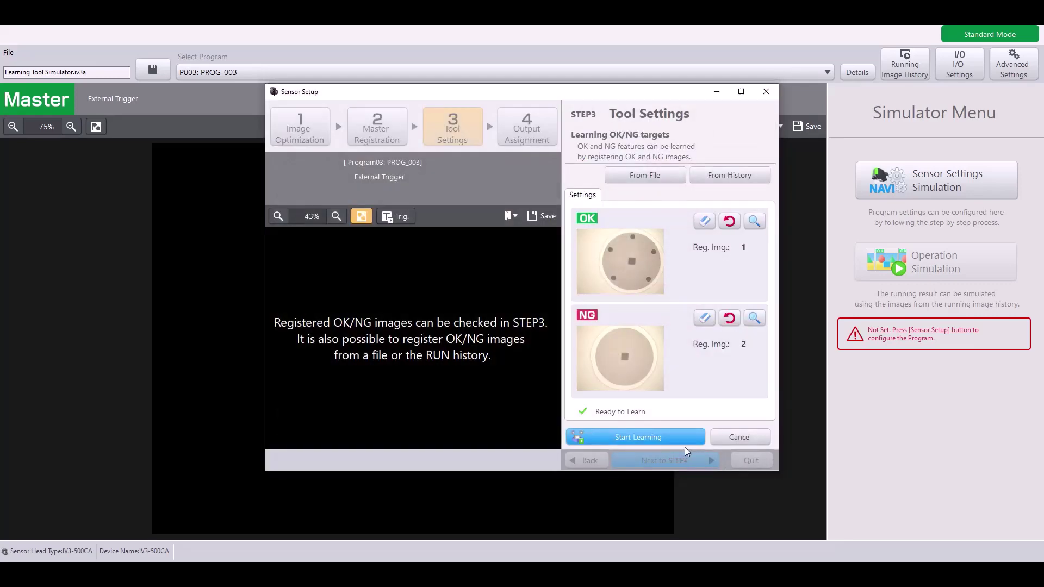
# Train learning tools 01–05 on the one OK and two NG images, then dismiss the results.
pyautogui.click(629, 439)
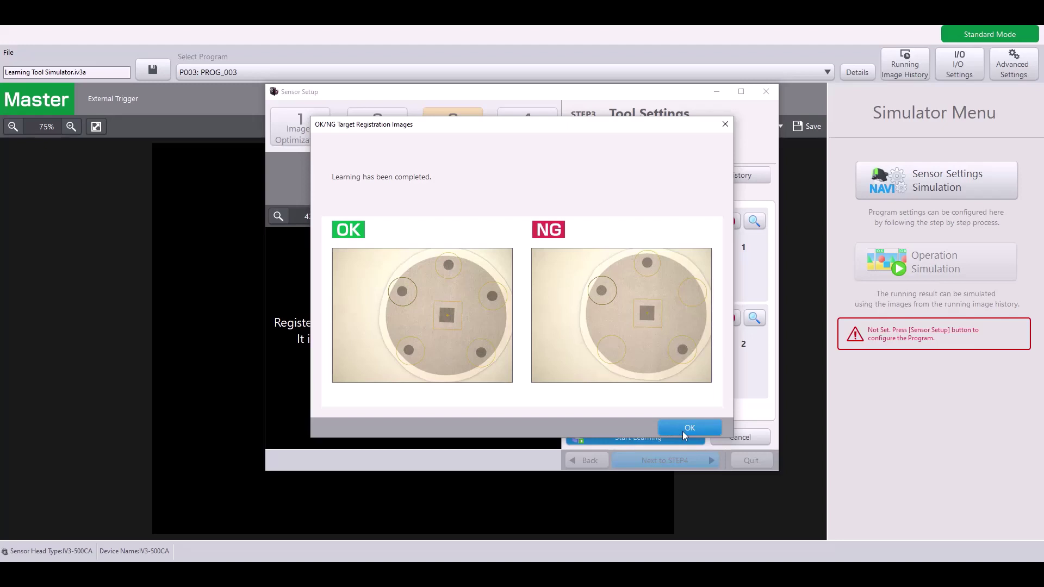
pyautogui.click(683, 429)
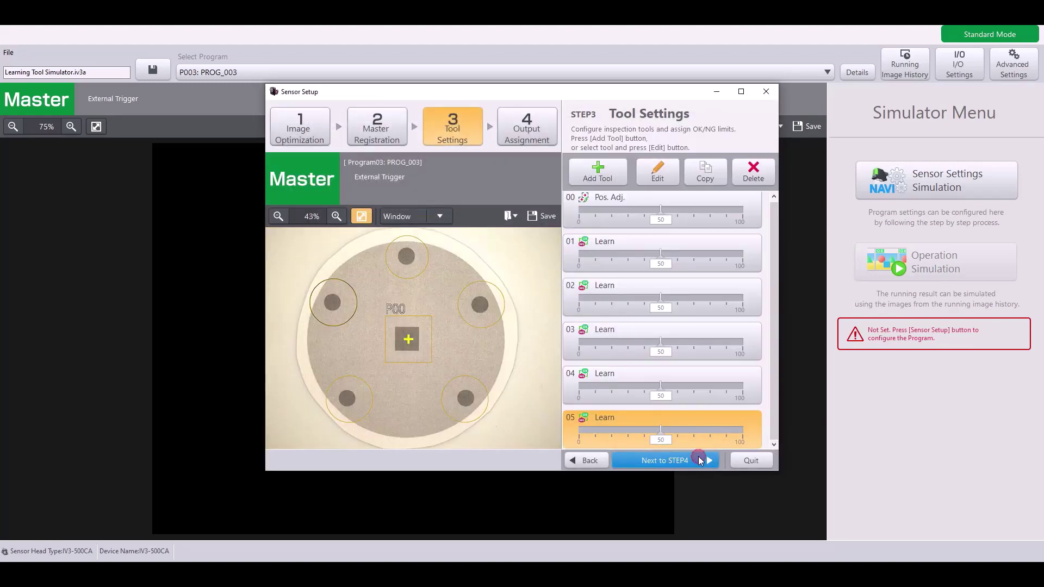
# Pass STEP4 output assignment, complete setup, and save the PROG_003 changes.
pyautogui.click(700, 461)
pyautogui.click(656, 460)
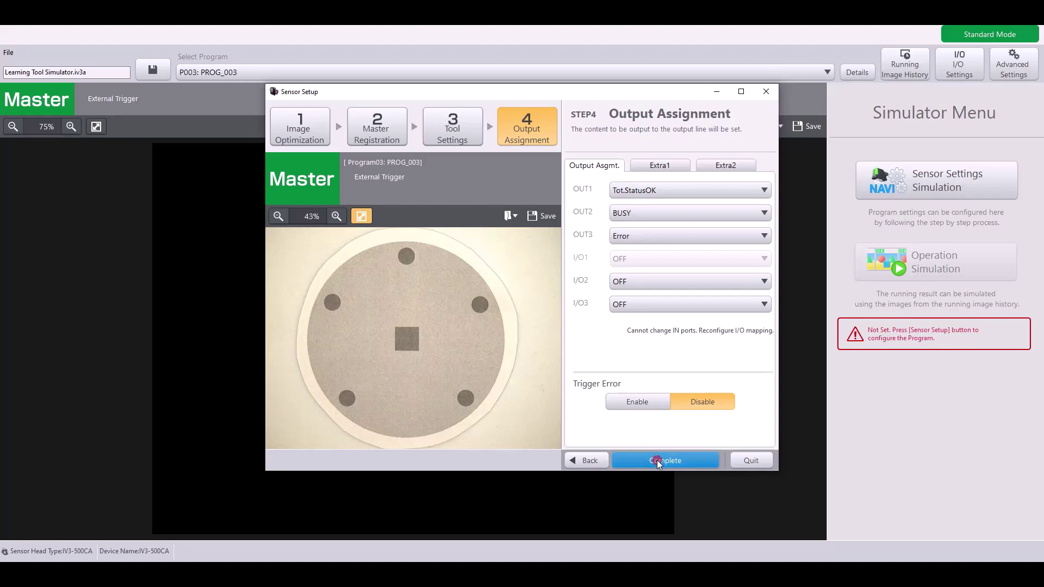
pyautogui.click(471, 345)
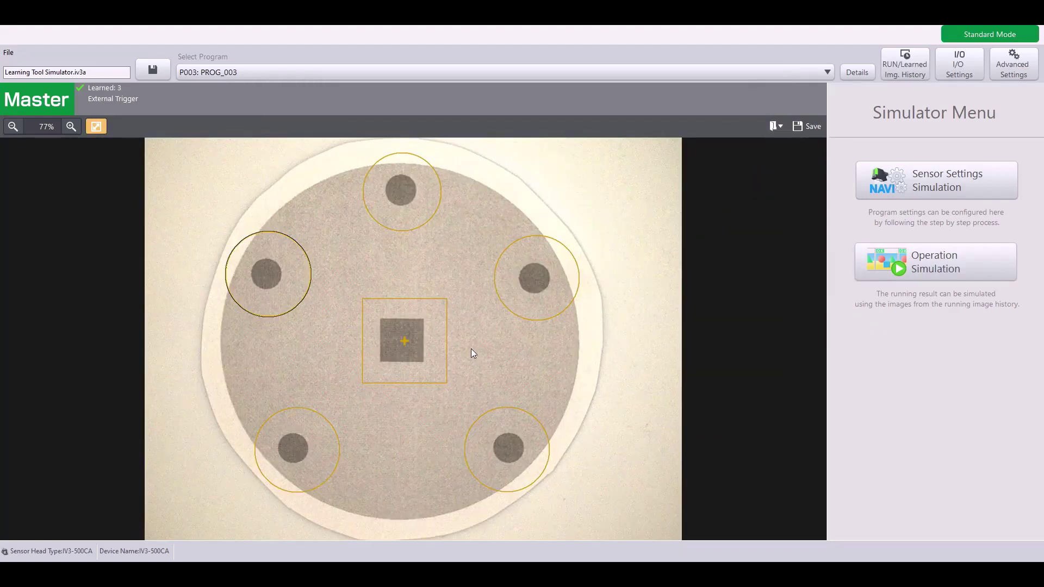
# Start Operation Simulation, acknowledge both notices, and judge history image No.000010.
pyautogui.click(943, 266)
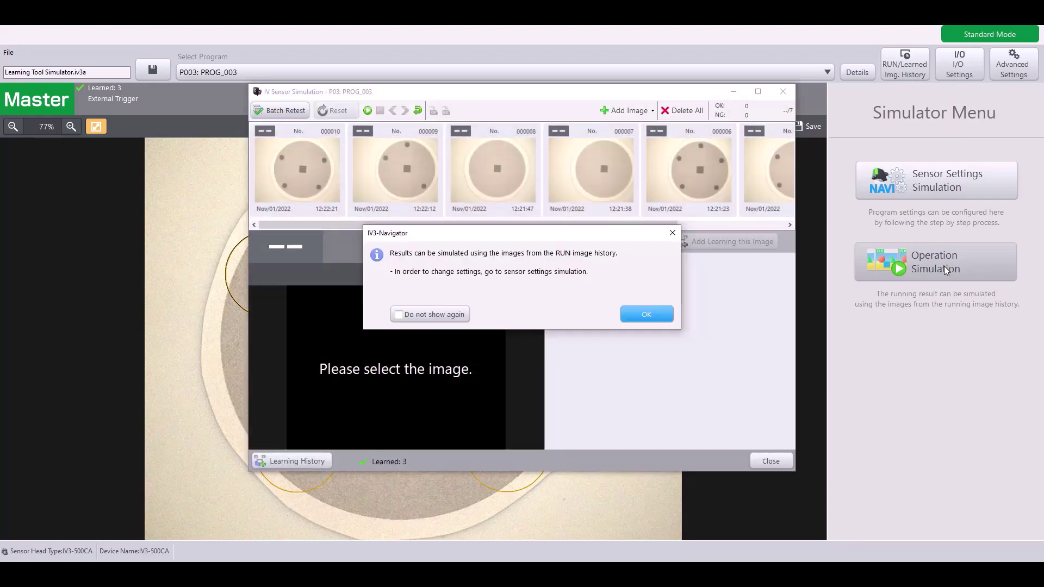
pyautogui.click(646, 315)
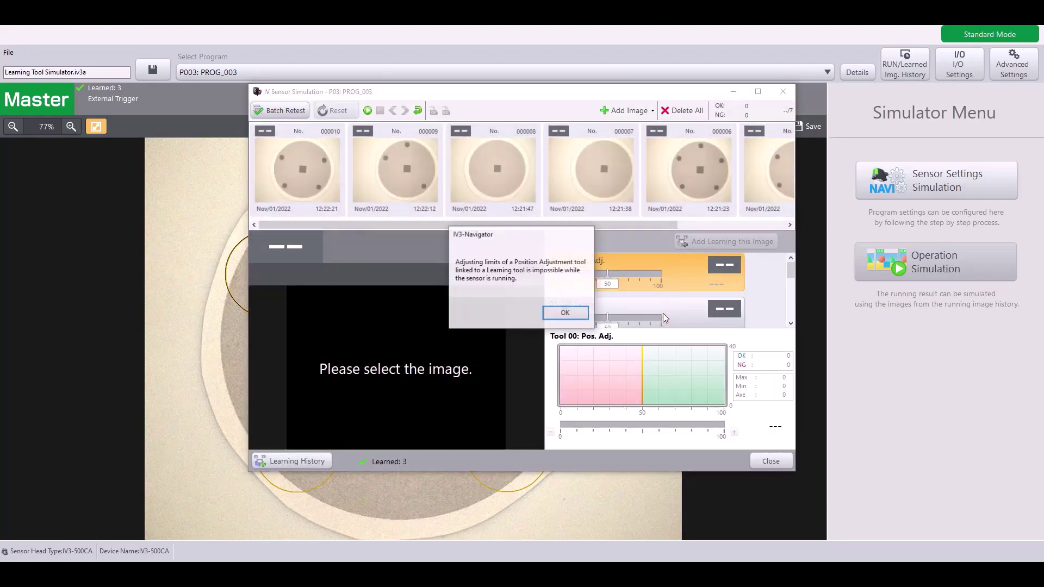
pyautogui.click(565, 313)
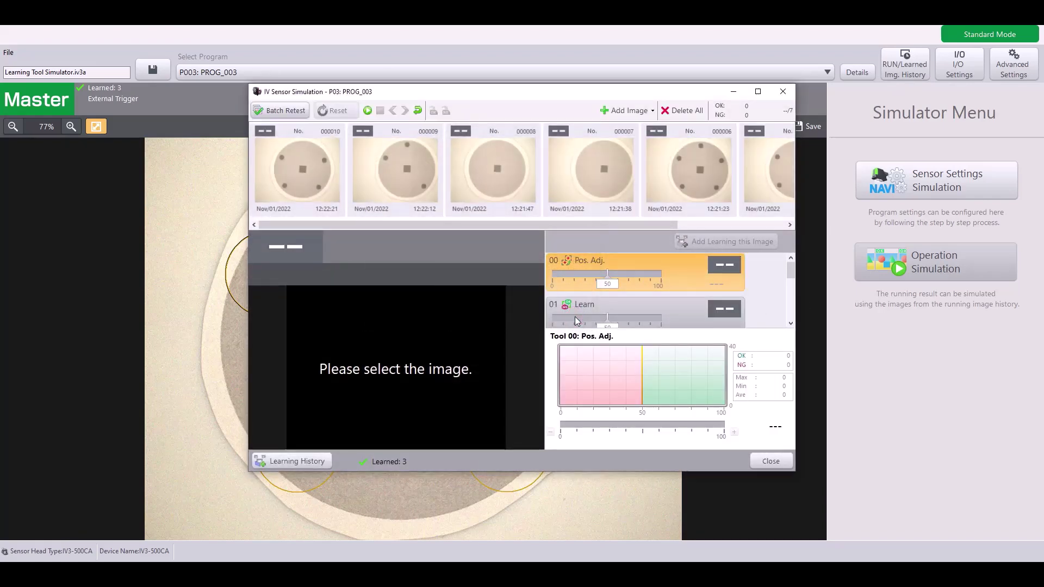
pyautogui.click(335, 186)
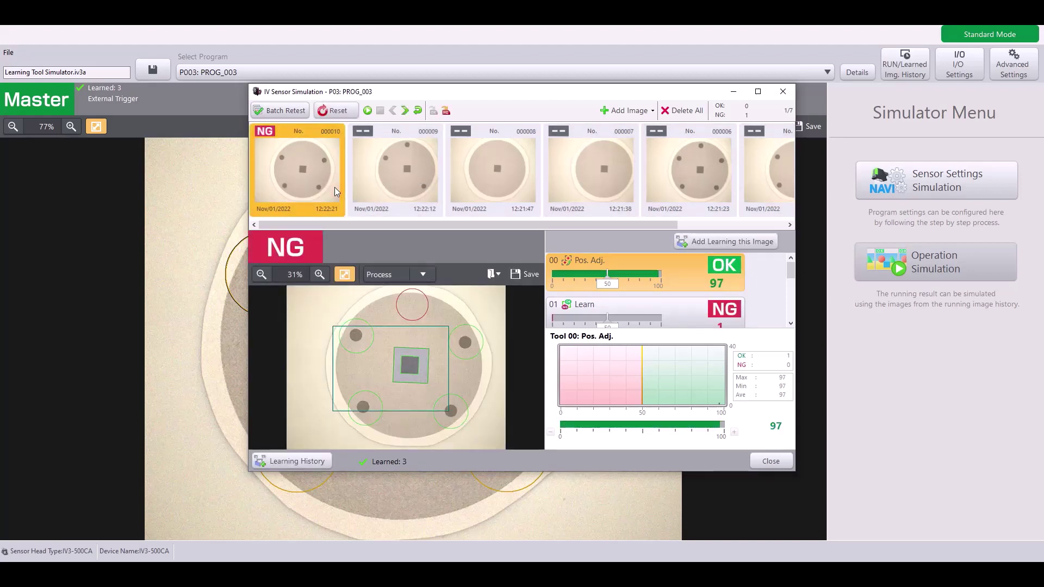
# Run the program on history images 000009, 000008, 000007, 000006, 000005 and 000004.
pyautogui.click(405, 159)
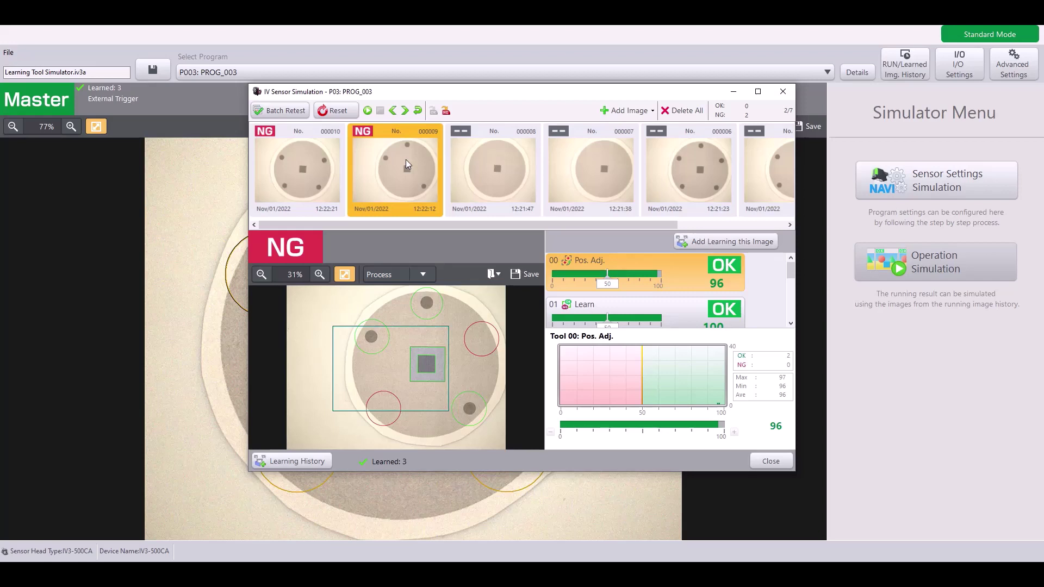
pyautogui.click(522, 157)
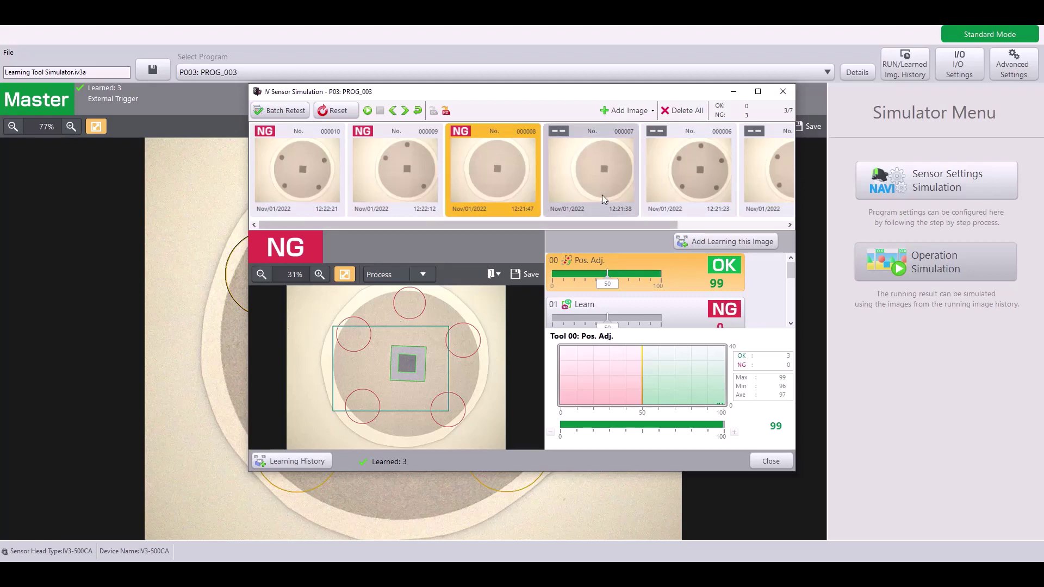
pyautogui.click(594, 181)
pyautogui.click(662, 175)
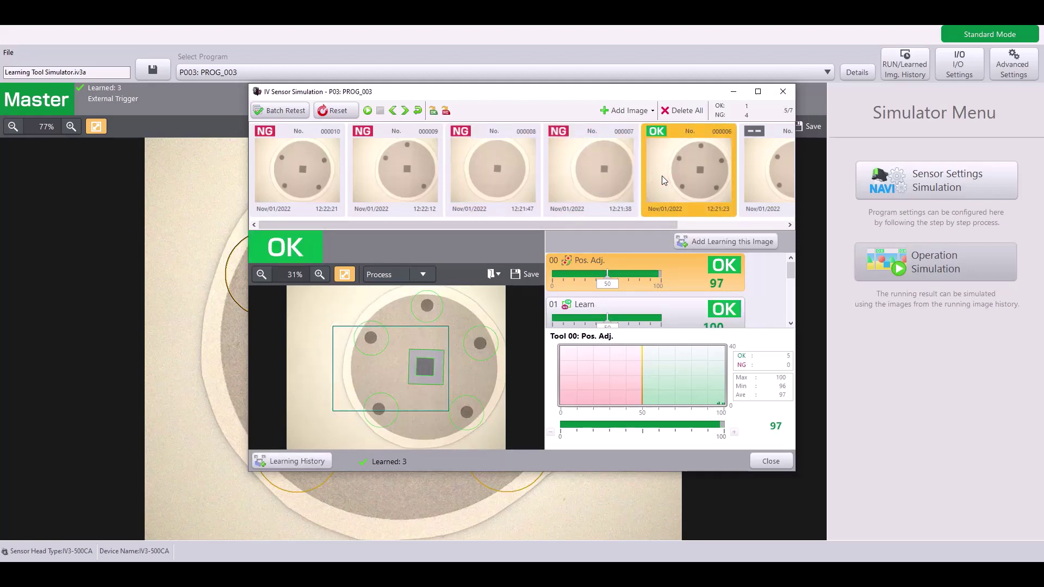
pyautogui.moveTo(590, 226); pyautogui.dragTo(697, 226)
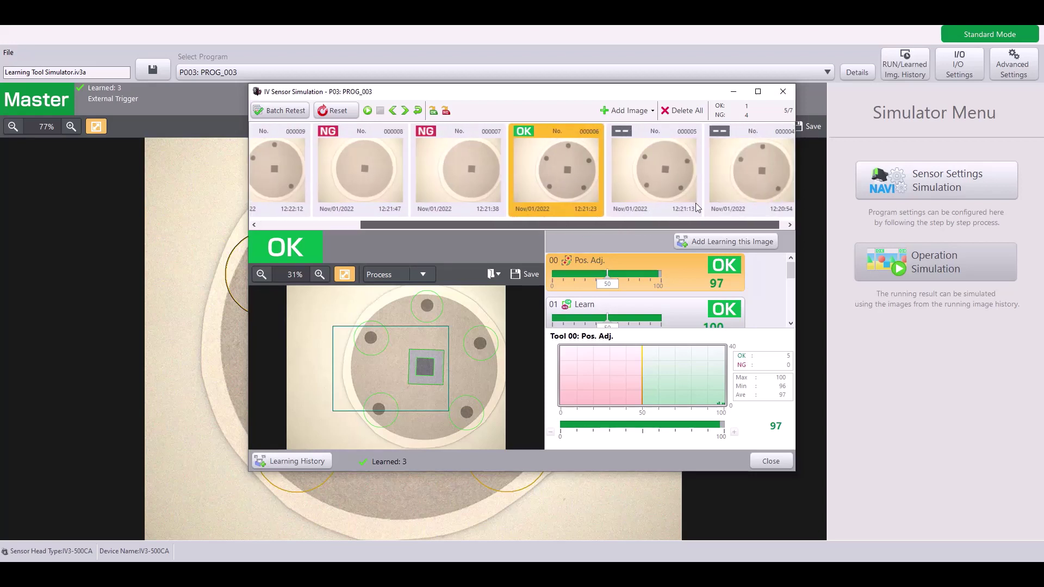
pyautogui.click(666, 174)
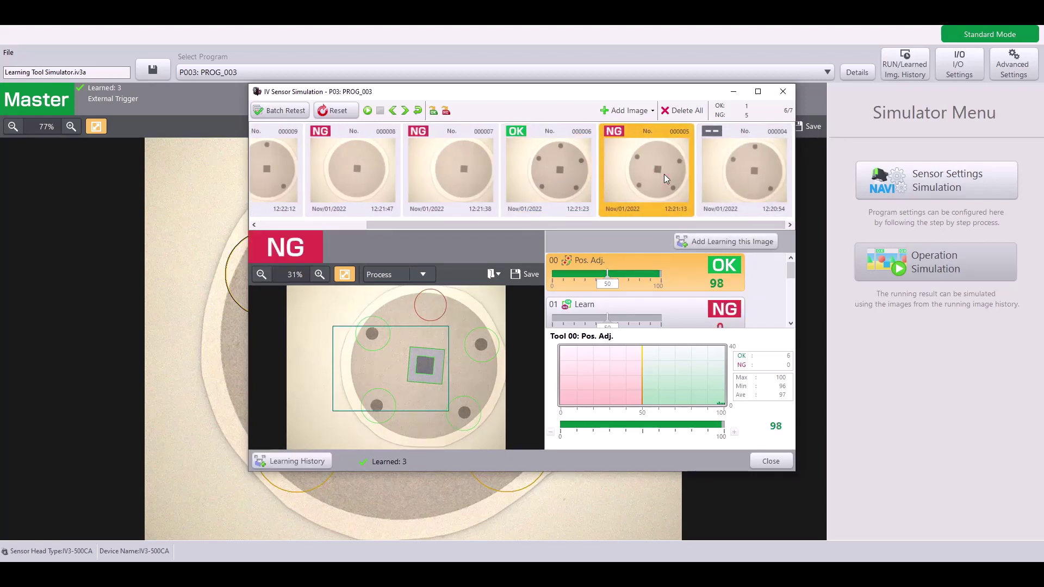
pyautogui.click(701, 178)
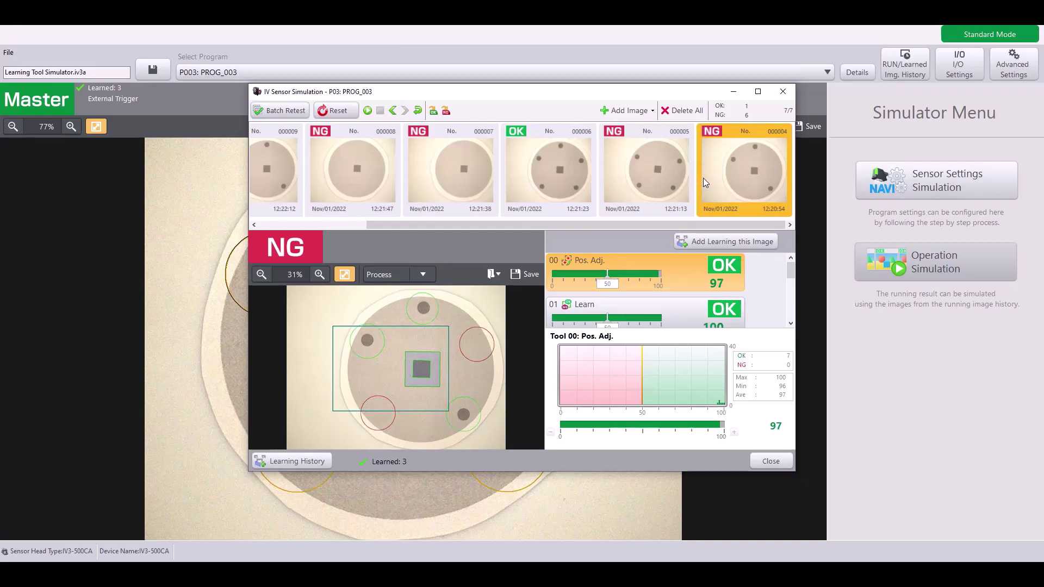
pyautogui.moveTo(643, 226); pyautogui.dragTo(498, 226)
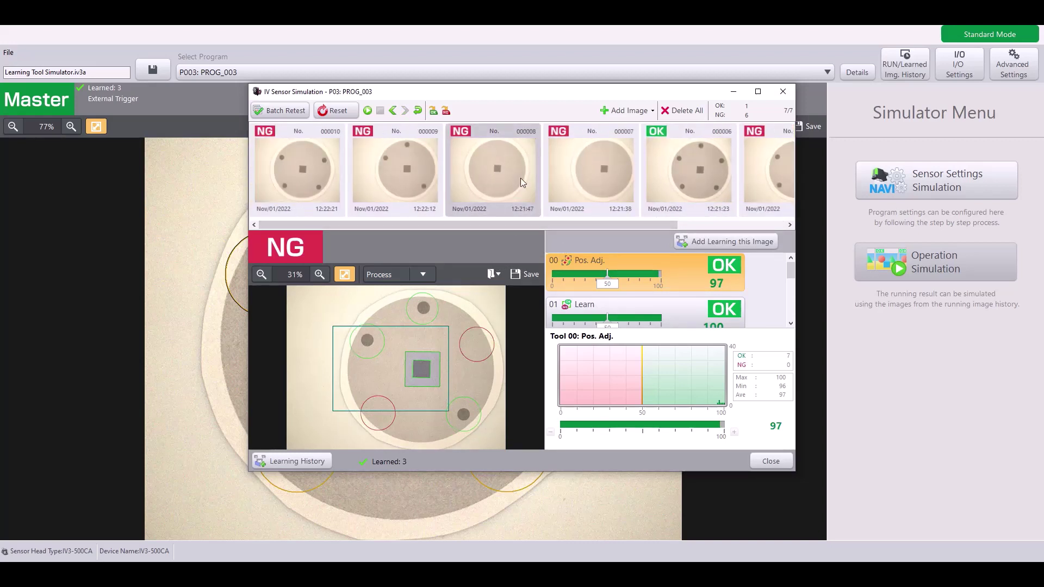
# Recheck the NG results for images 000009 and 000010, then close the simulation.
pyautogui.click(397, 193)
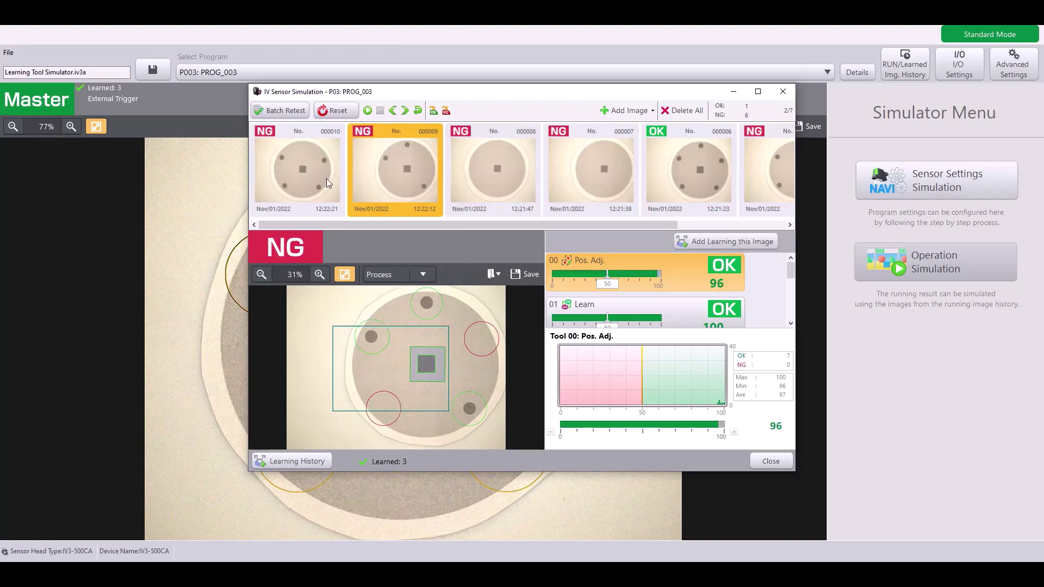
pyautogui.click(315, 171)
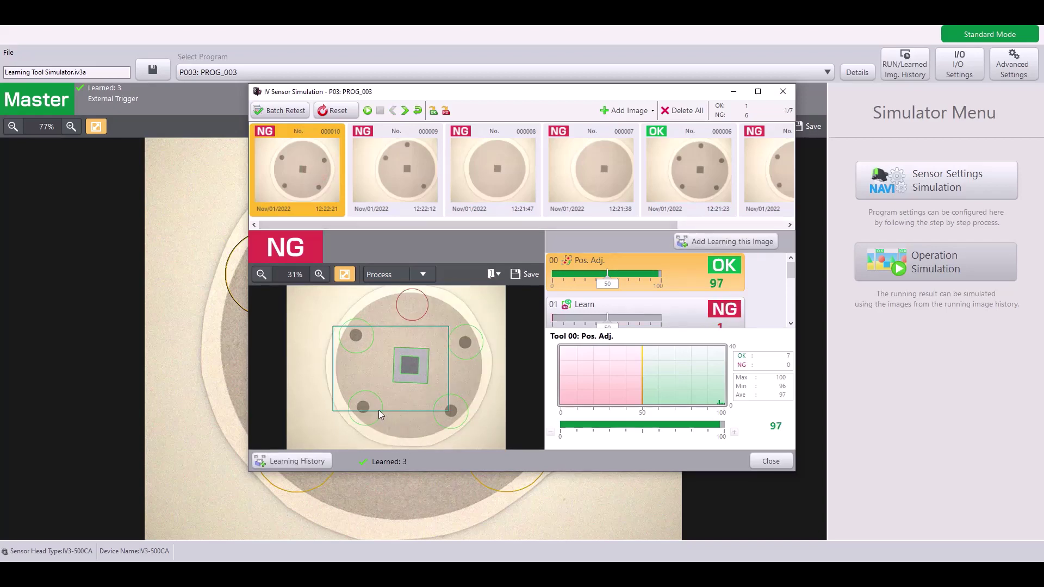
pyautogui.click(765, 462)
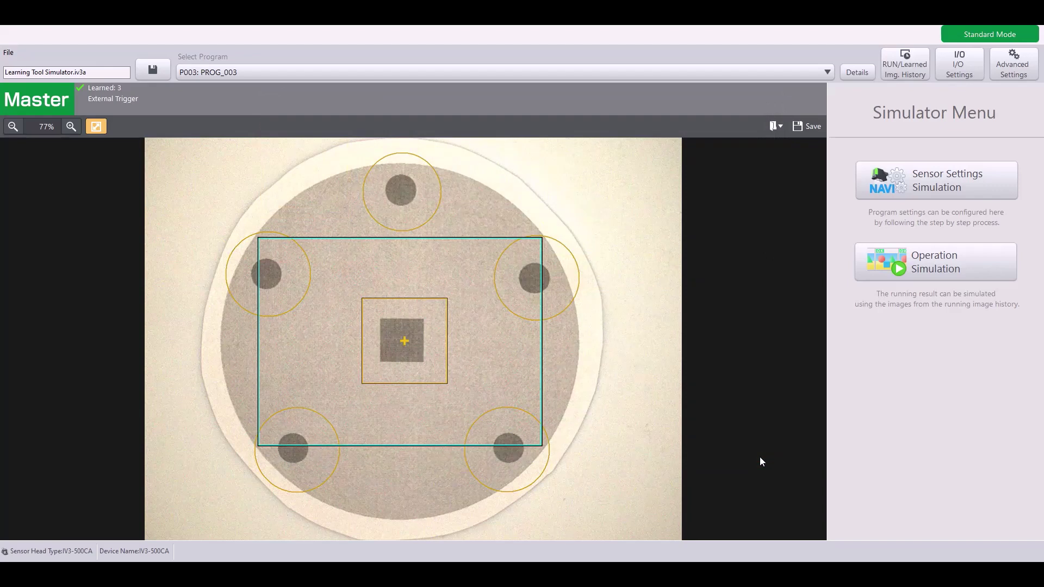